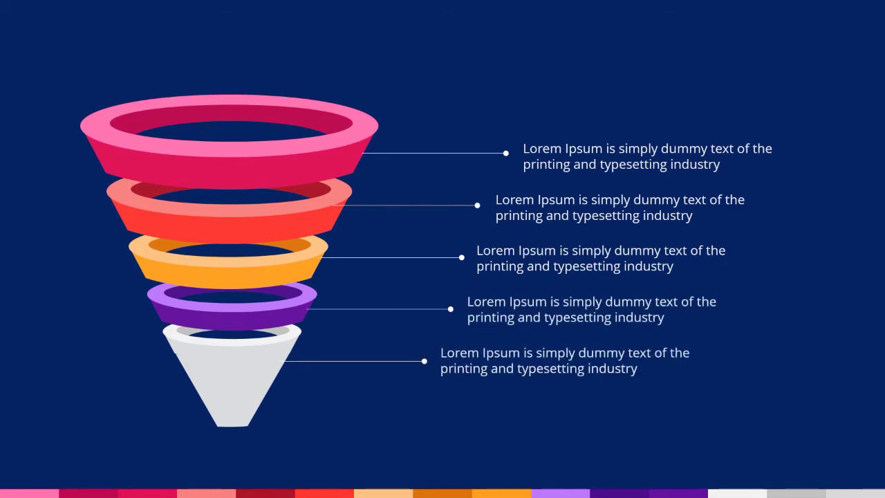
Exit the funnel slide show preview and return to editing slide 2 in Normal view
key("Escape")
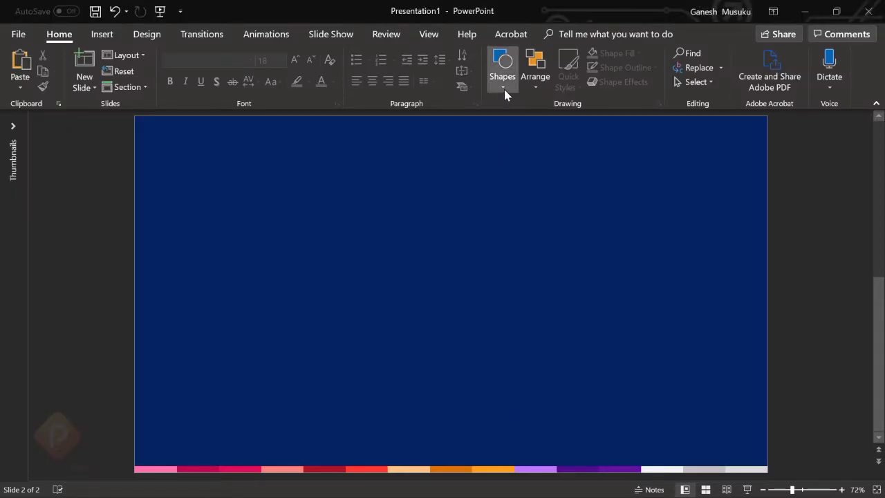
Draw a large isosceles triangle in the middle of the slide
left_click(504, 89)
left_click(618, 115)
mouse_move(373, 177)
left_mouse_down()
mouse_move(542, 413)
mouse_move(525, 401)
left_mouse_up()
Flip the triangle vertically, stretch its top edge upward and move it lower
left_click(501, 68)
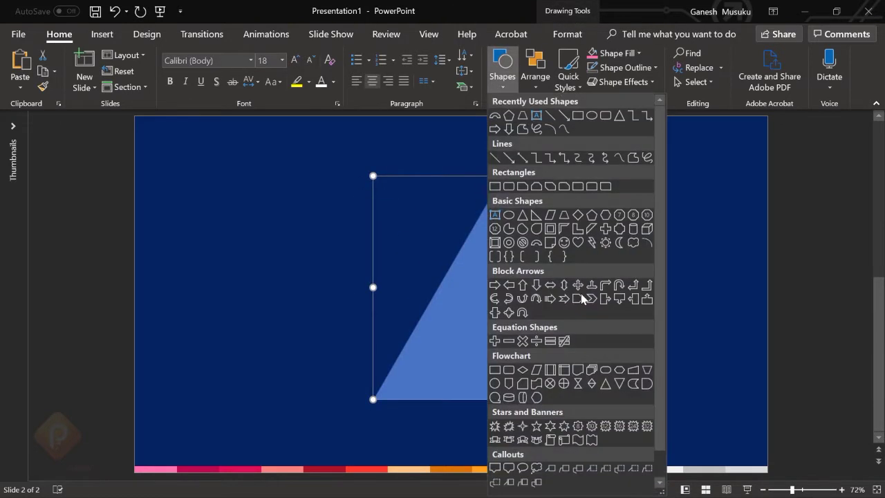
left_click(527, 88)
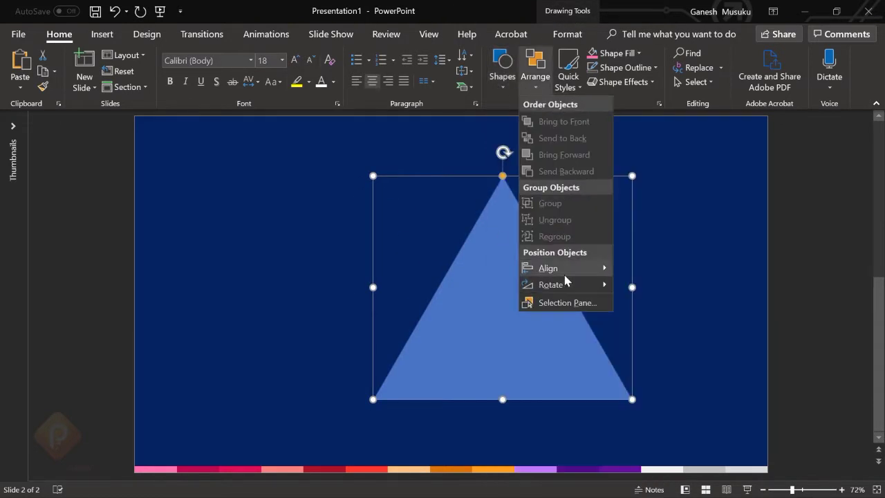
mouse_move(578, 286)
left_click(673, 315)
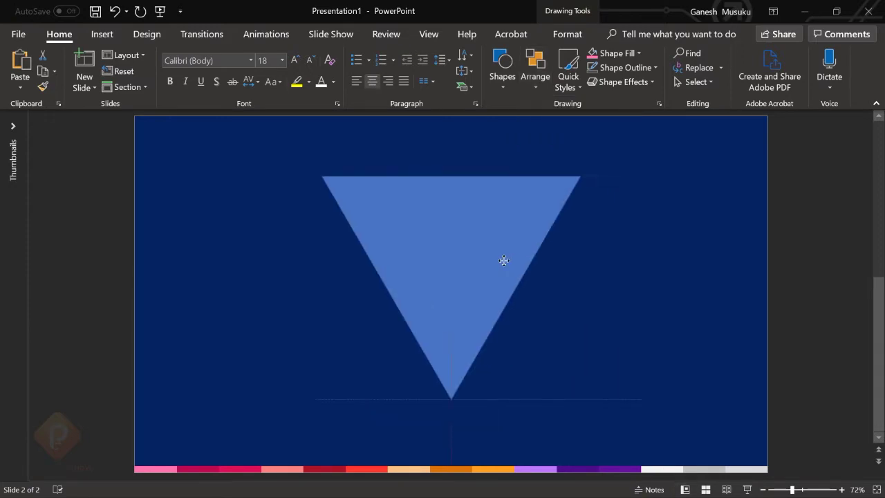
left_click_drag(451, 176, 450, 159)
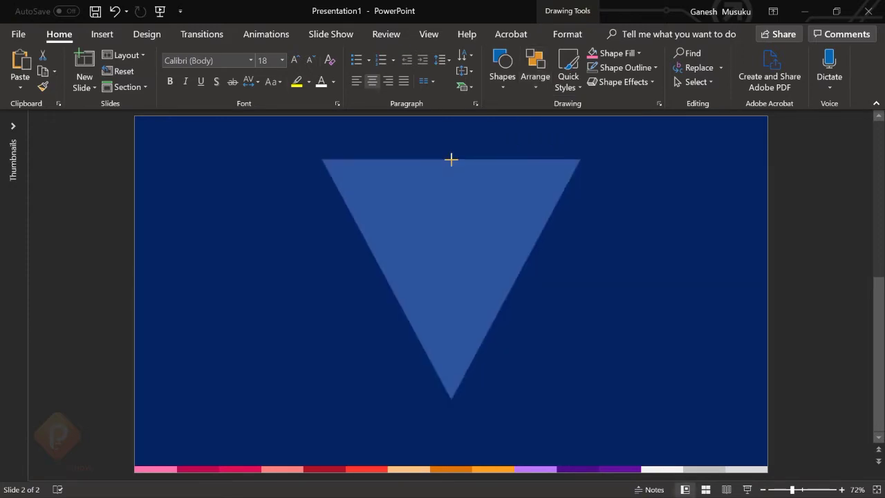
left_click_drag(579, 279, 577, 277)
left_click_drag(477, 245, 485, 275)
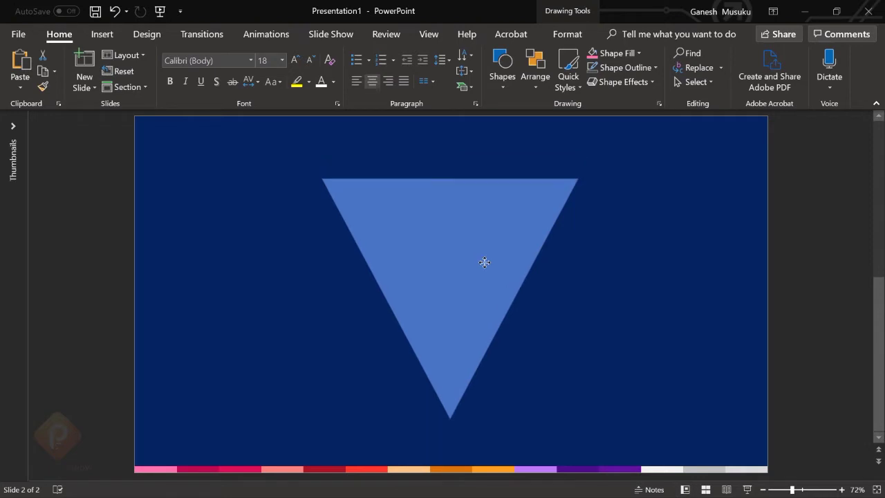
Remove the triangle's outline
left_click(656, 258)
left_click(536, 231)
left_click(636, 53)
left_click(625, 67)
left_click(625, 67)
left_click(622, 210)
Draw an oval across the triangle's top and fill it pink with the Eyedropper
left_click(505, 87)
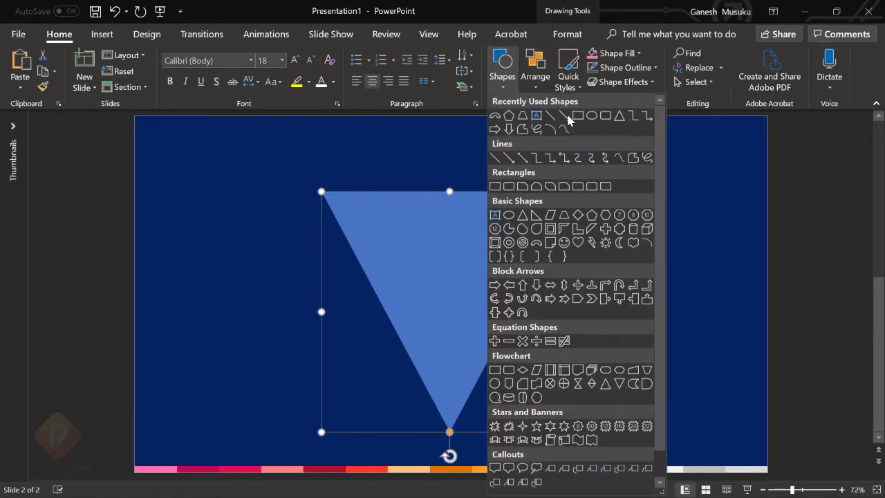
left_click(598, 118)
left_click_drag(339, 187, 579, 209)
mouse_move(447, 211)
left_mouse_down()
mouse_move(450, 226)
mouse_move(453, 200)
left_mouse_up()
left_click(516, 192)
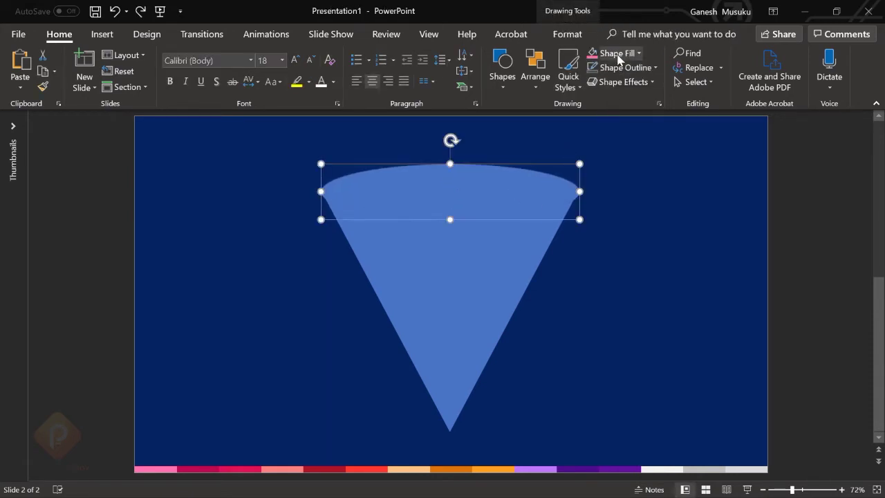
left_click(617, 53)
left_click(594, 238)
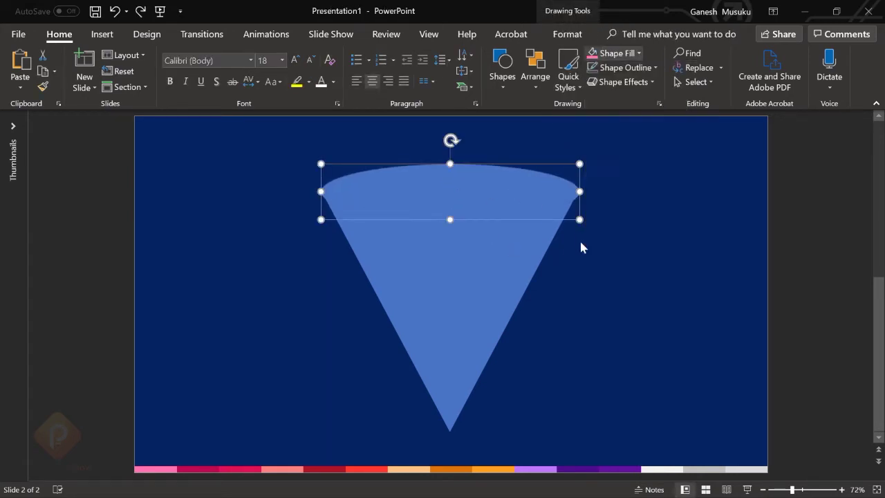
left_click(166, 465)
Resize the pink oval to the triangle's width and set it on the top edge
left_click(227, 272)
left_click(546, 184)
left_click_drag(579, 190, 577, 191)
mouse_move(319, 192)
left_mouse_down()
mouse_move(333, 187)
mouse_move(320, 188)
left_mouse_up()
left_click_drag(460, 173, 449, 164)
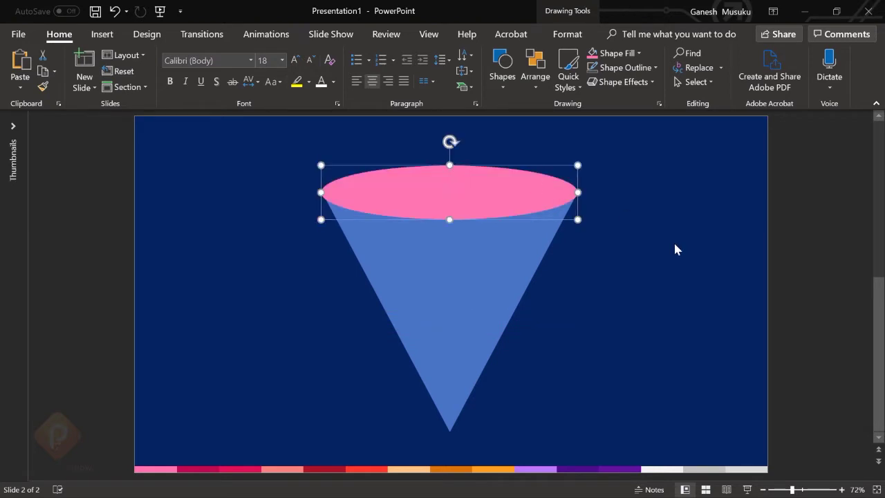
left_click(665, 256)
Duplicate the pink oval and fill the copy with the navy background colour
left_click(480, 200)
left_click_drag(480, 200, 609, 202, "ctrl")
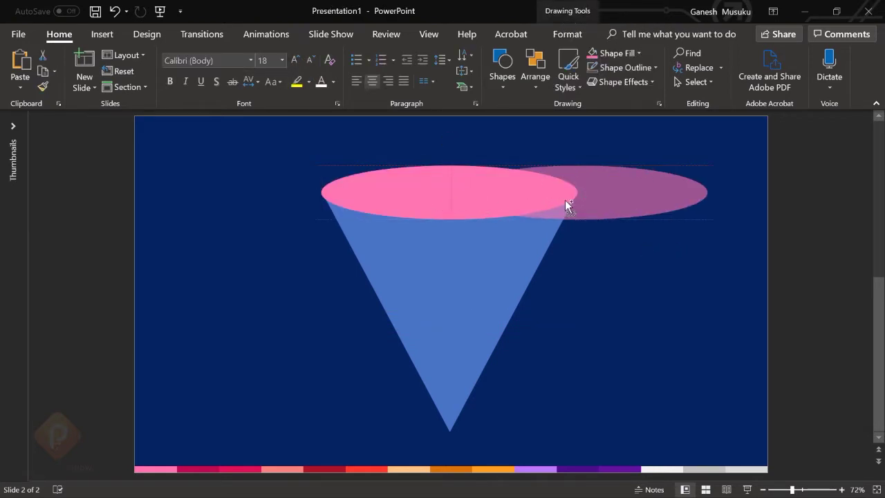
left_click(615, 53)
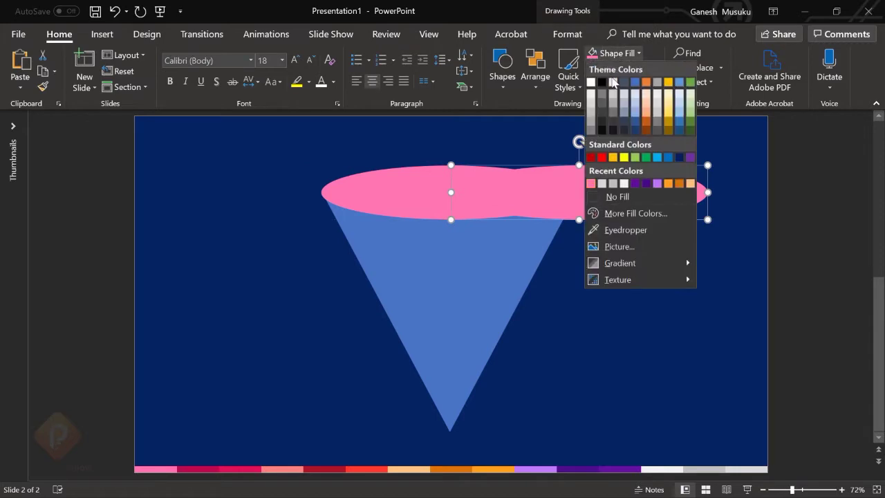
left_click(609, 229)
left_click(644, 290)
Move the navy copy over the pink oval and shrink it to sit inside
left_click_drag(620, 198, 503, 195)
left_click_drag(586, 221, 555, 213)
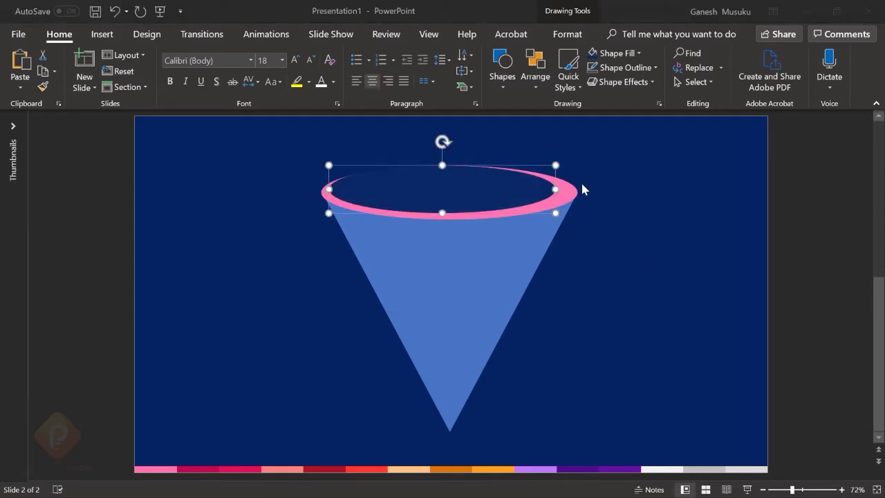
left_click(442, 193)
mouse_move(456, 200)
left_mouse_down()
mouse_move(457, 192)
mouse_move(451, 211)
left_mouse_up()
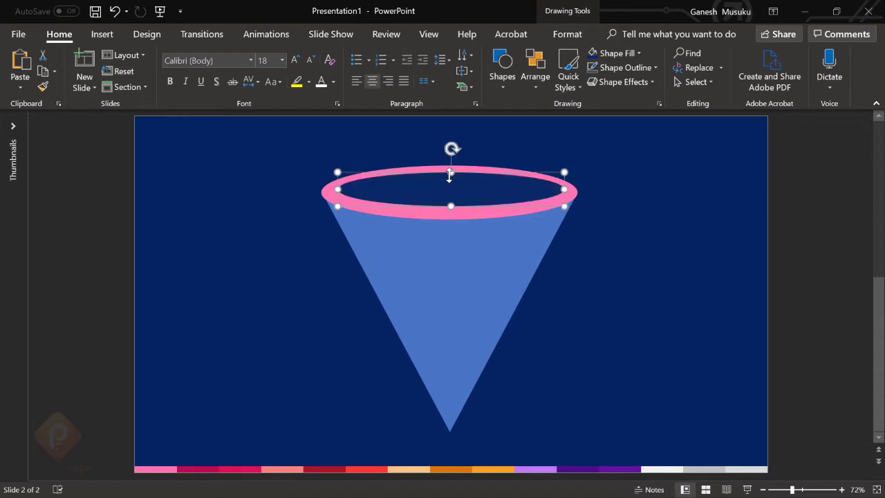
left_click_drag(337, 190, 345, 189)
left_click_drag(564, 189, 554, 187)
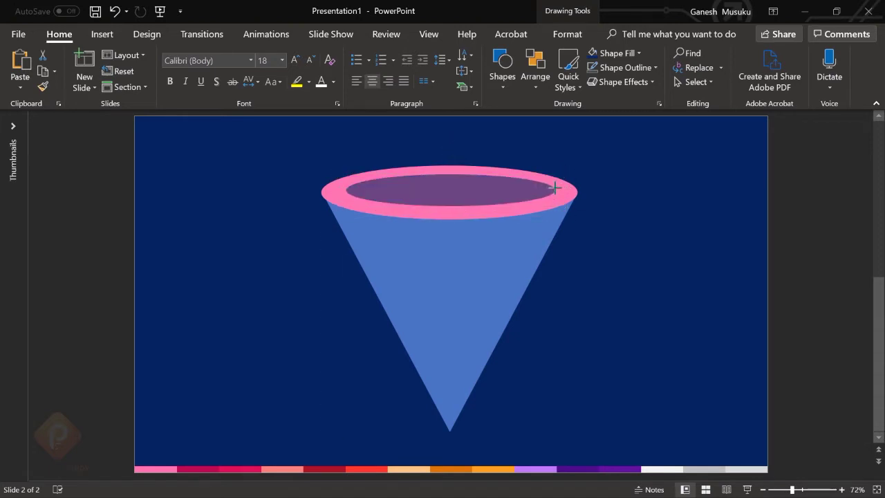
key("Up")
key("Up")
key("Up")
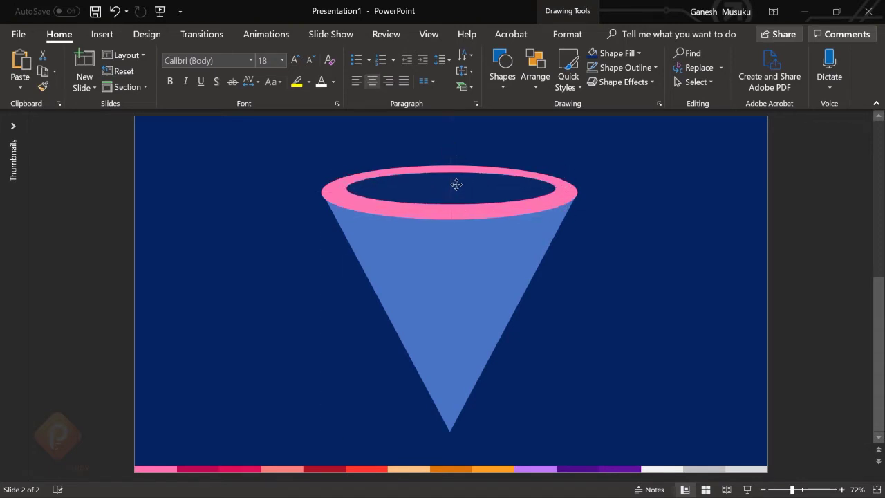
left_click(640, 221)
Select the pink oval and inner navy oval and Subtract them into a pink ring
left_click(468, 192)
left_click(579, 193)
left_click(579, 193)
left_click(535, 189, "shift")
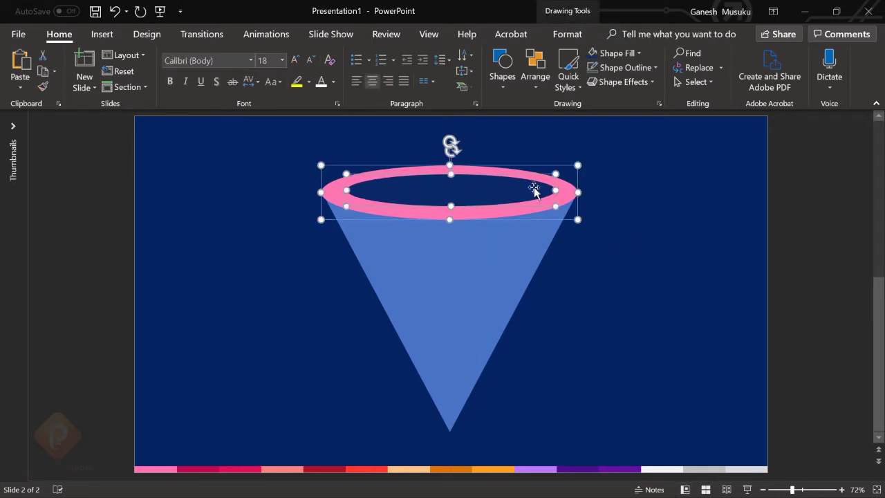
left_click(567, 34)
left_click(142, 82)
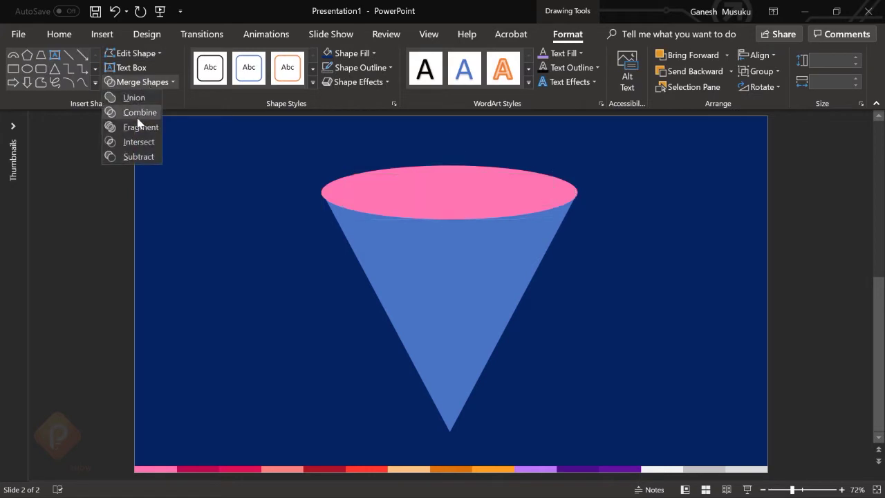
left_click(137, 156)
left_click(641, 216)
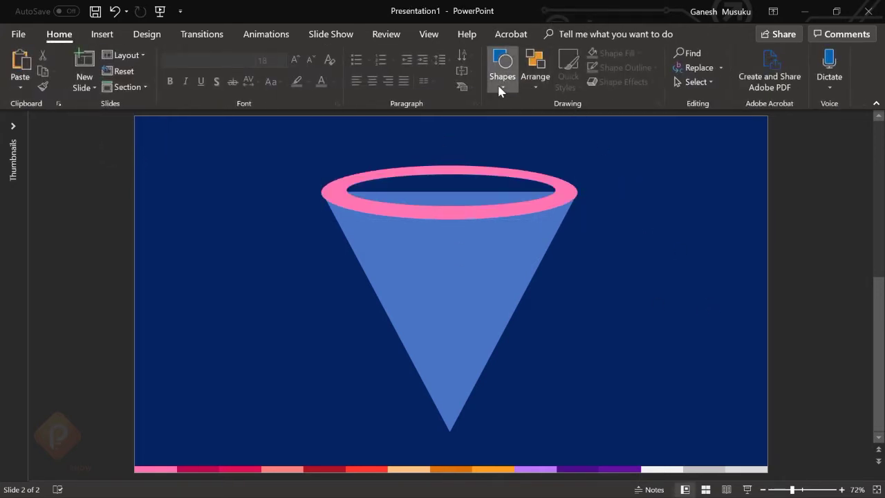
Draw an oval inside the pink ring and fill it crimson from the colour bar
left_click(499, 82)
left_click(592, 115)
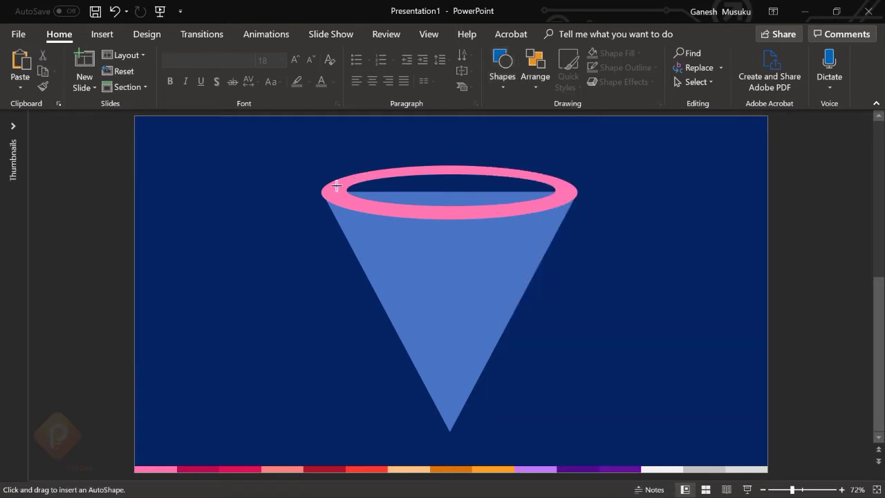
left_click_drag(343, 178, 555, 208)
left_click_drag(449, 174, 449, 169)
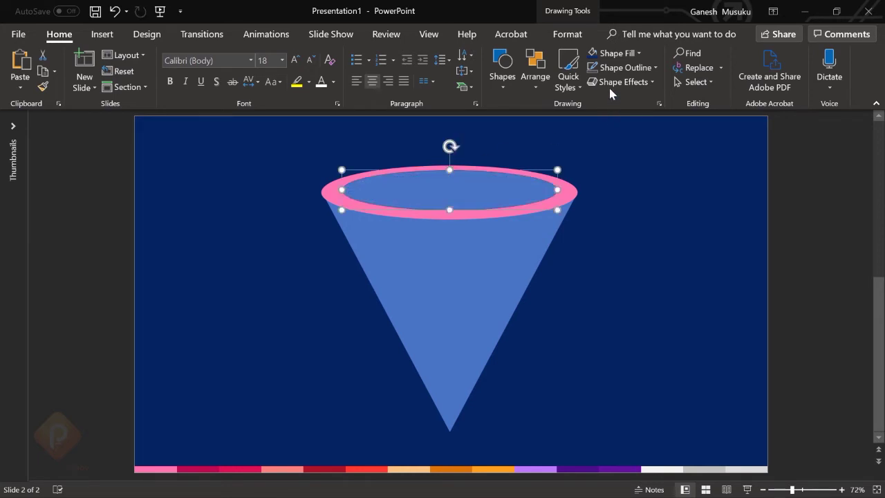
left_click(621, 55)
left_click(622, 226)
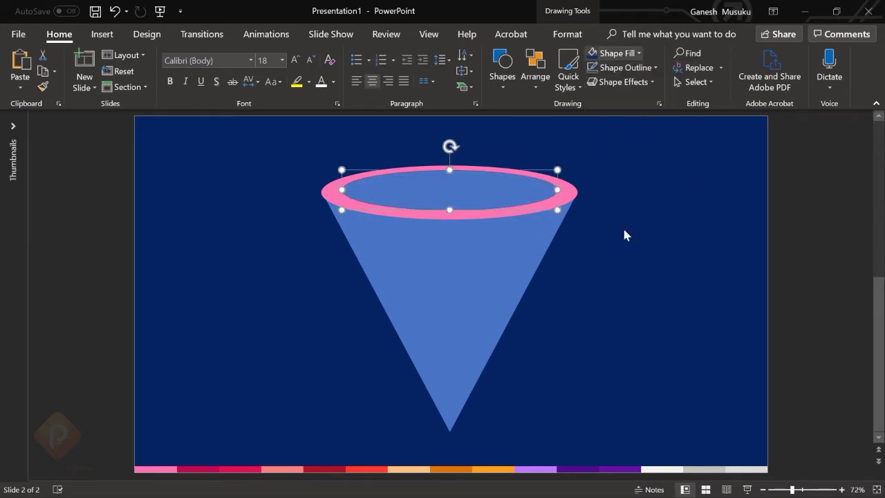
left_click(213, 467)
Select the cone then the crimson oval and Subtract to cut the opening
left_click(490, 253)
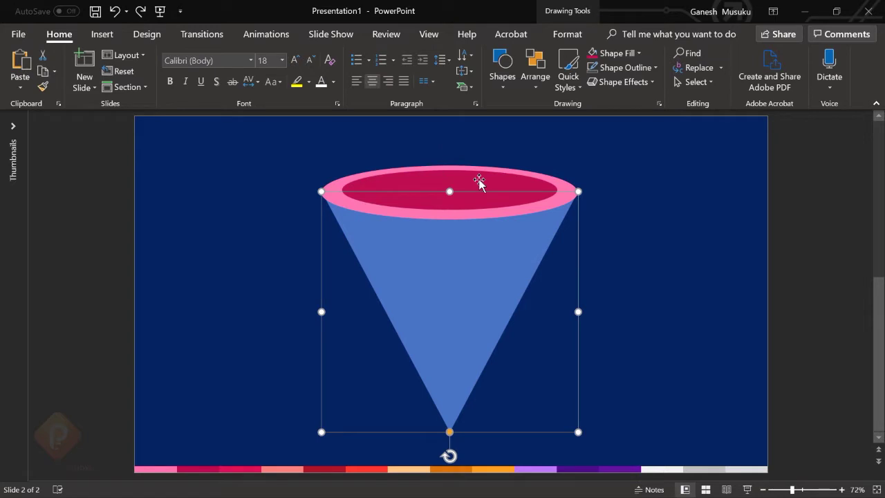
left_click(479, 181, "shift")
left_click(567, 34)
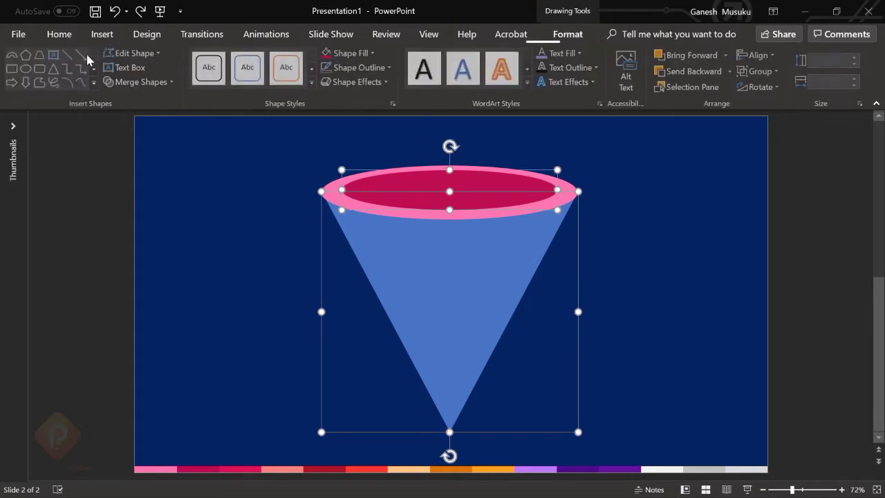
left_click(137, 82)
left_click(141, 157)
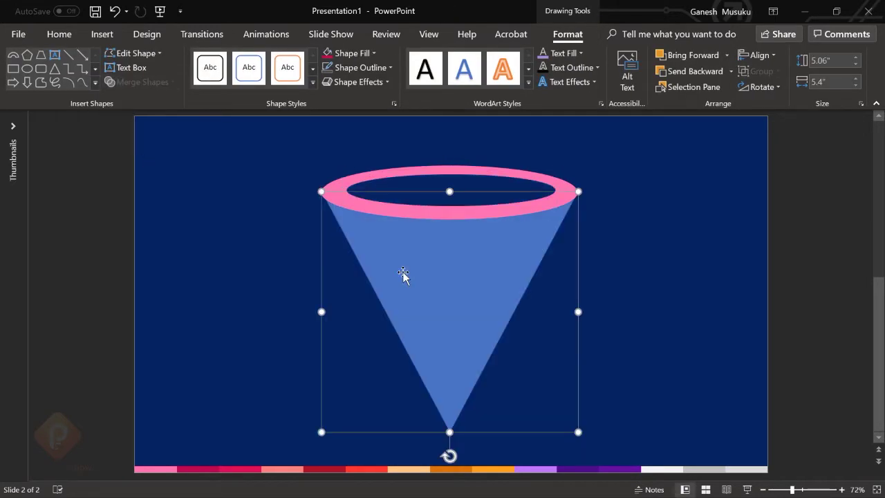
left_click(608, 274)
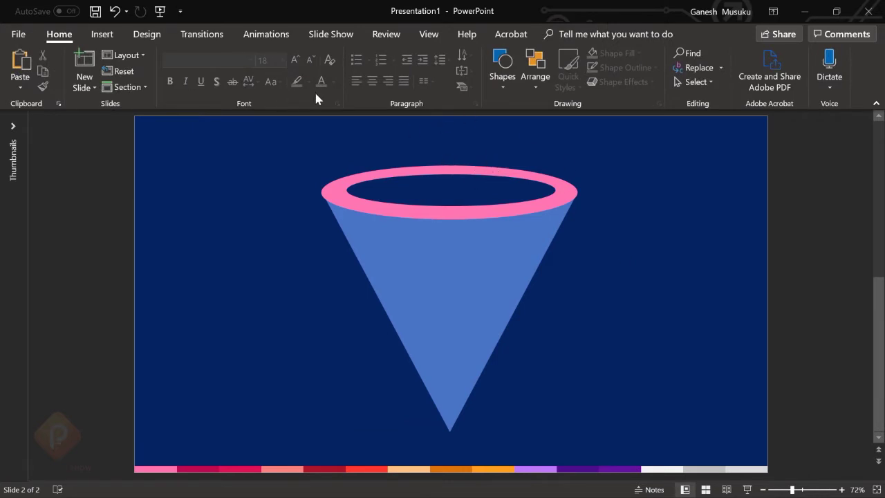
left_click(502, 92)
Draw an outline-free oval positioned inside the pink rim
left_click(592, 116)
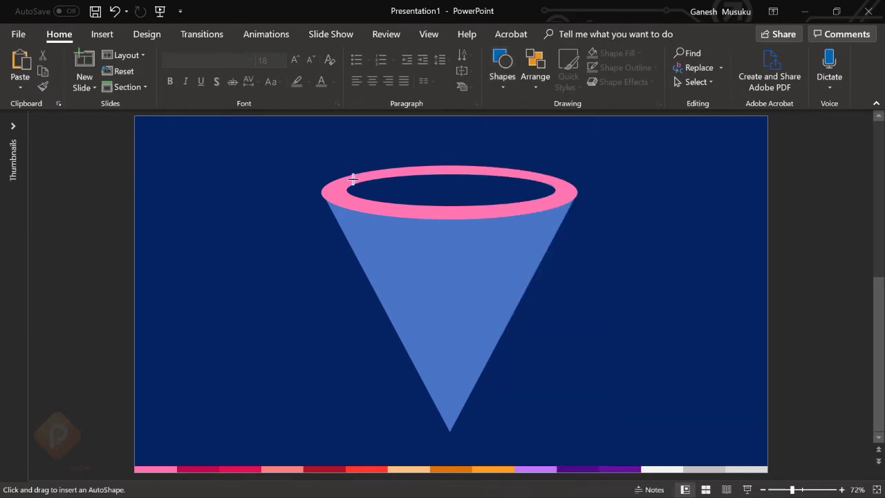
left_click_drag(347, 178, 558, 208)
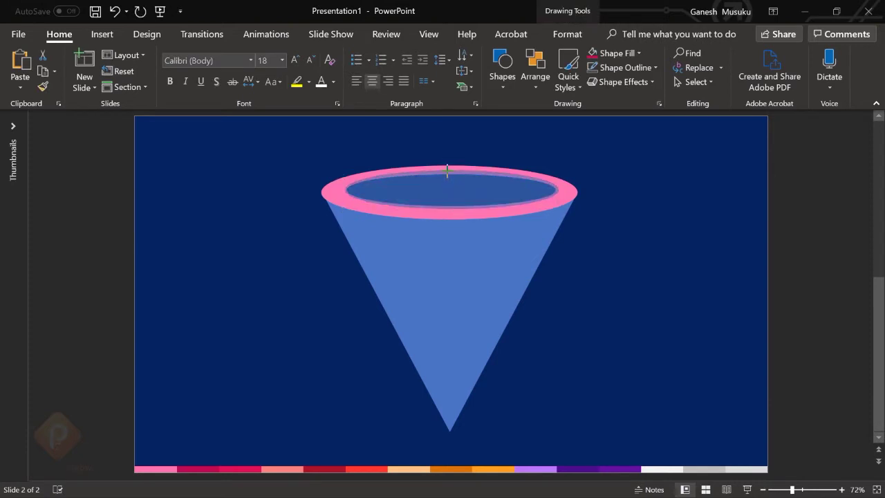
left_click_drag(447, 170, 451, 180)
left_click(452, 180)
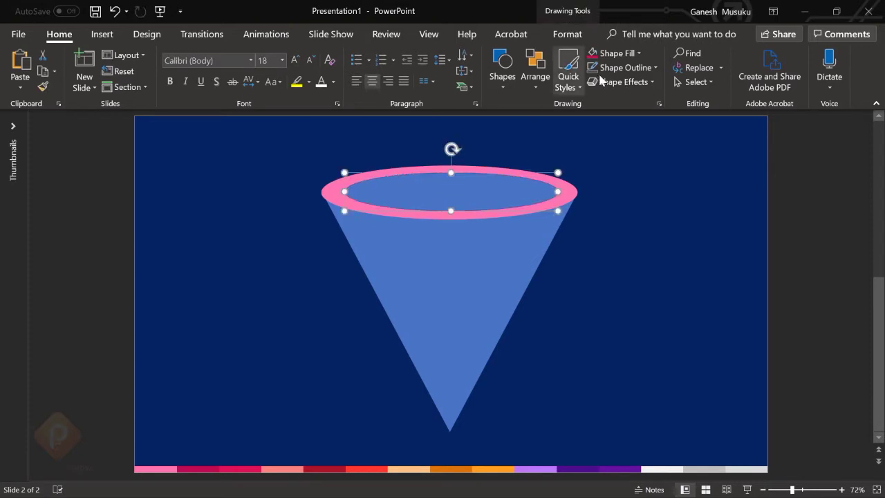
left_click(622, 67)
left_click(602, 209)
Fill the inner oval crimson and change its stacking order
left_click(638, 53)
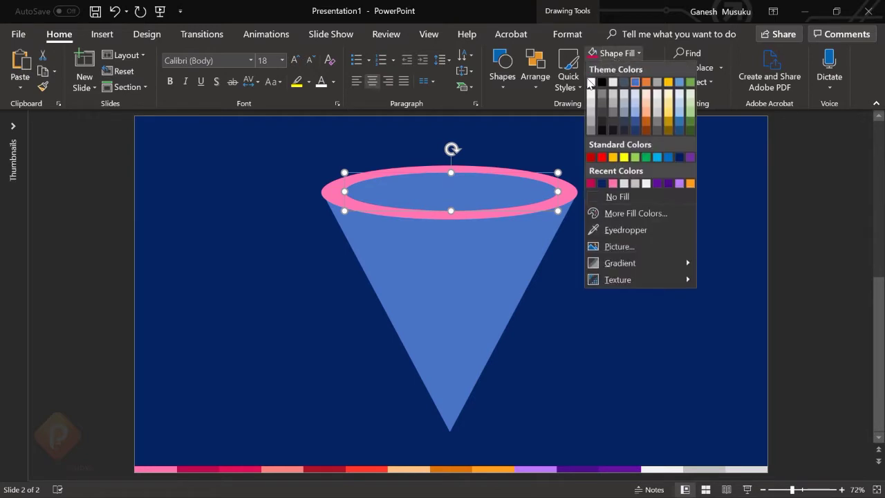
left_click(589, 181)
left_click(535, 76)
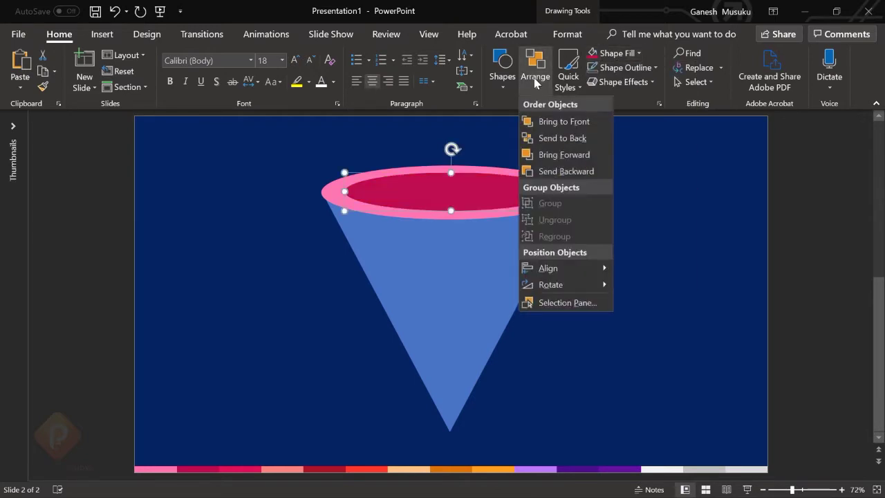
left_click(559, 153)
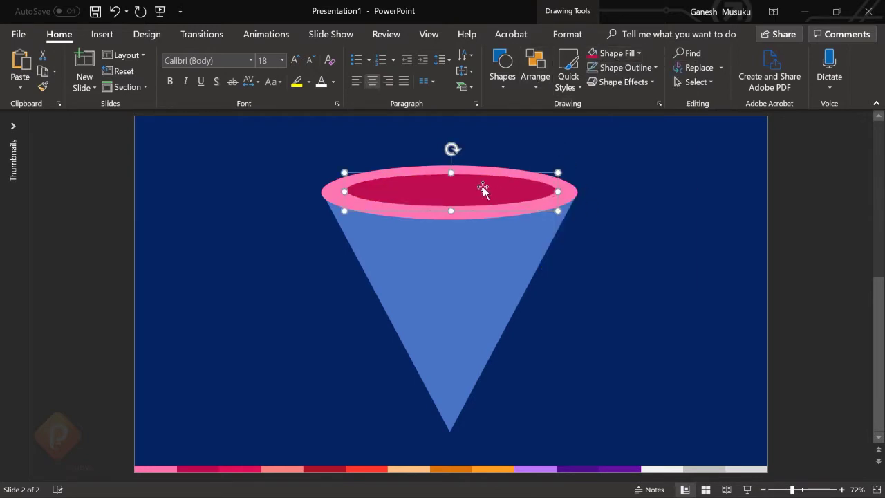
Place a slightly lower oval, fill it navy, and send it to the back
left_click_drag(462, 190, 468, 202)
left_click(638, 53)
left_click(618, 229)
left_click(618, 238)
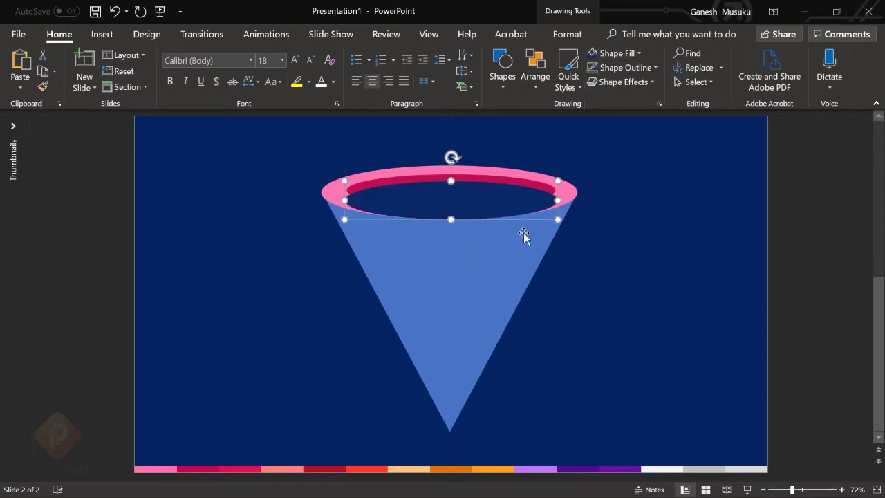
left_click(535, 73)
left_click(546, 136)
Move the navy oval within the ring and narrow it from both sides
left_click(625, 263)
left_click_drag(464, 193, 463, 202)
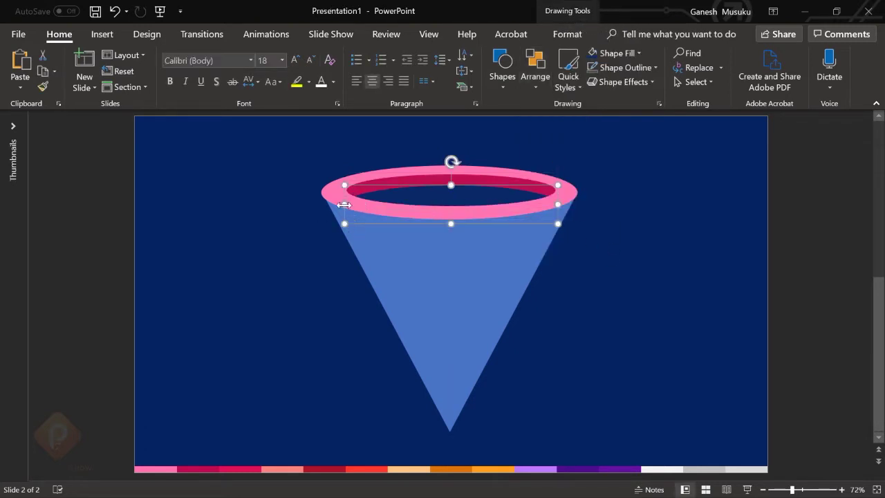
left_click_drag(344, 205, 362, 204)
left_click_drag(558, 203, 542, 204)
left_click_drag(452, 186, 453, 185)
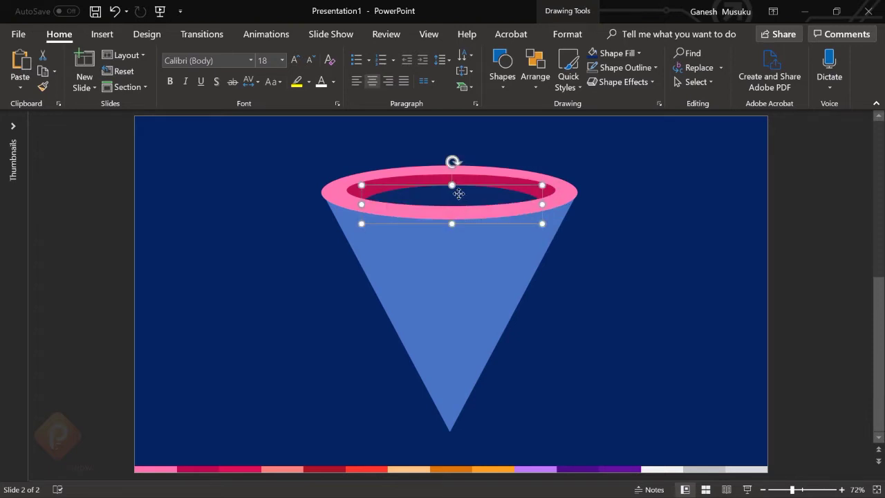
key("Escape")
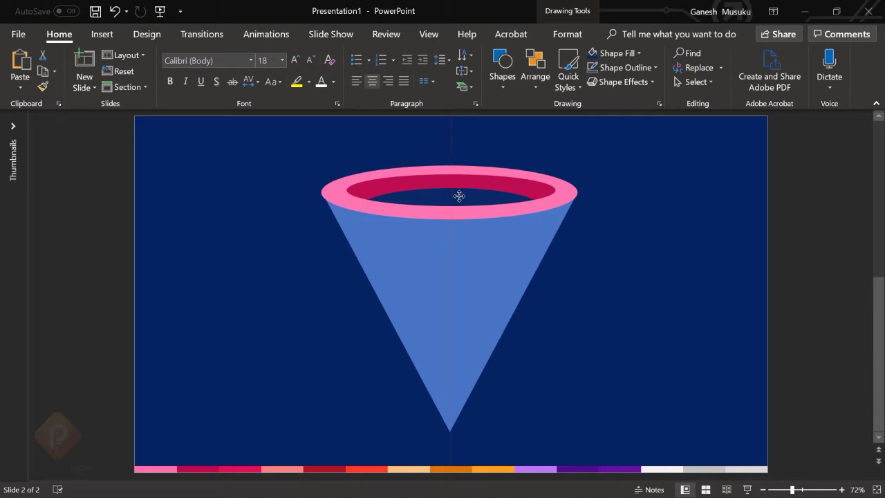
Subtract the navy oval from the pink ring to leave a see-through centre
left_click(460, 197)
left_click(485, 192, "shift")
left_click(567, 34)
left_click(166, 82)
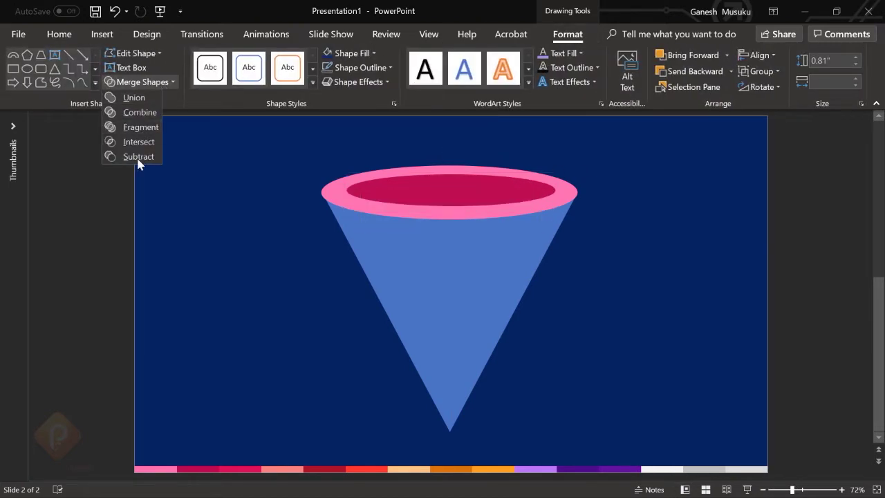
left_click(138, 157)
left_click(614, 242)
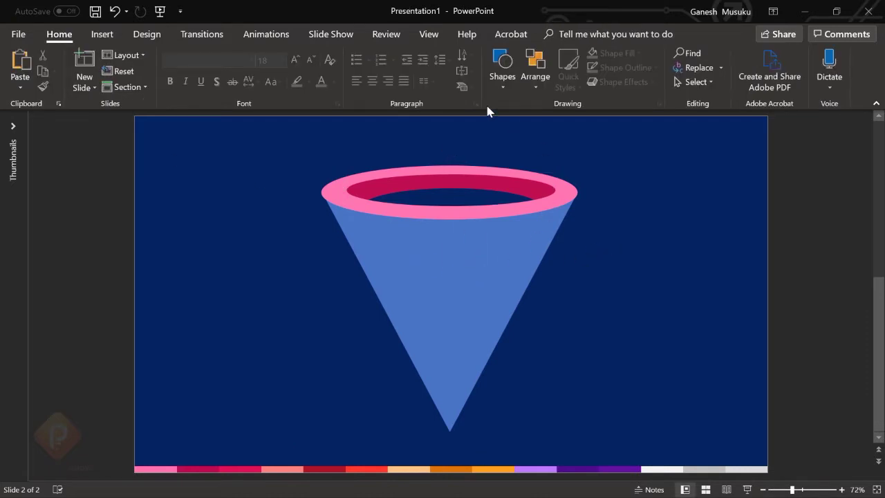
left_click(504, 84)
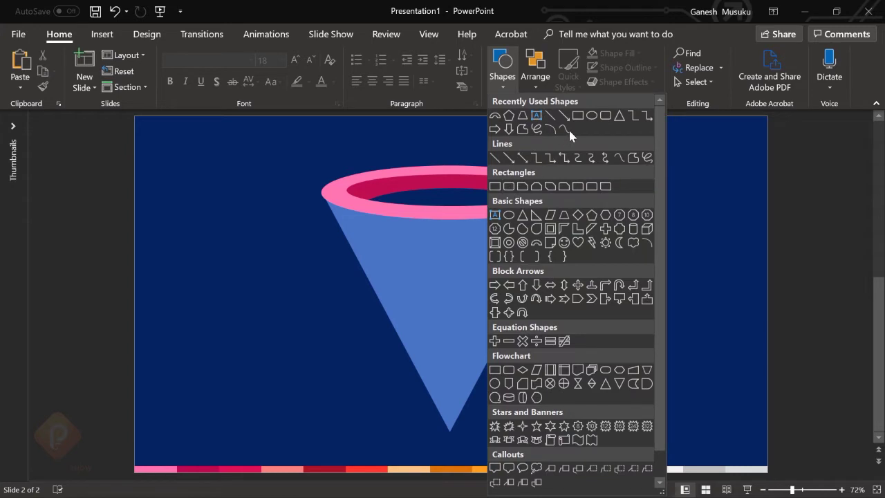
Draw an unfilled ellipse over the cone's top, stretched wider than the pink ring
left_click(589, 115)
left_click_drag(292, 183, 594, 271)
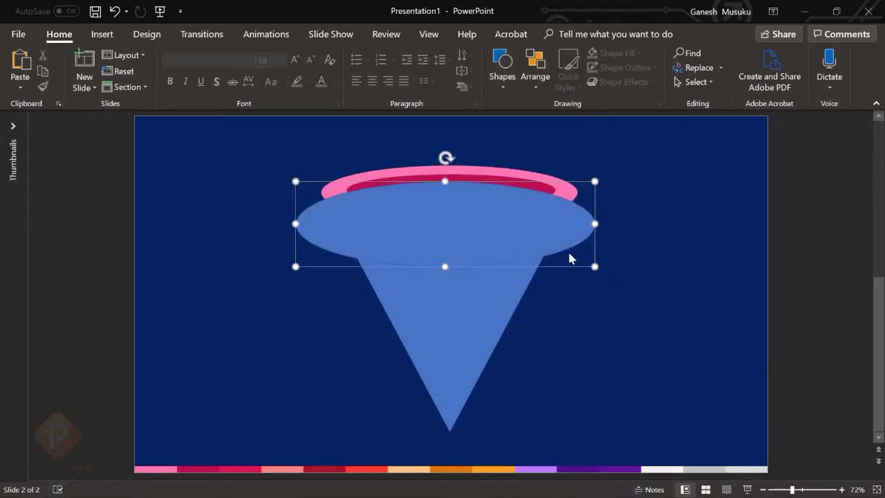
left_click(622, 67)
left_click(612, 53)
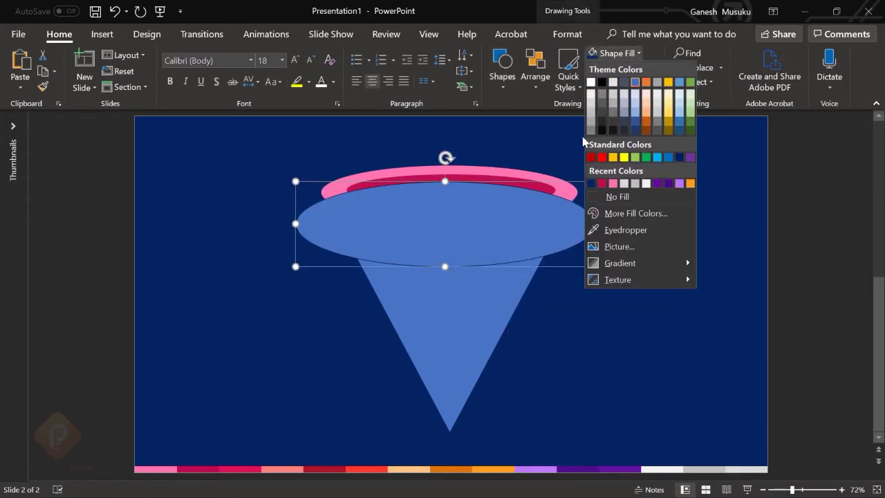
left_click(615, 196)
left_click_drag(547, 257, 547, 237)
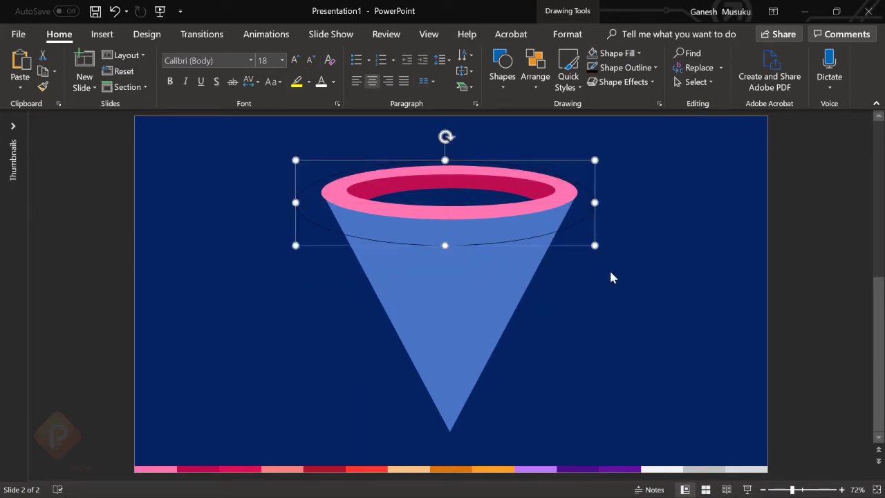
left_click(609, 268)
left_click(444, 150)
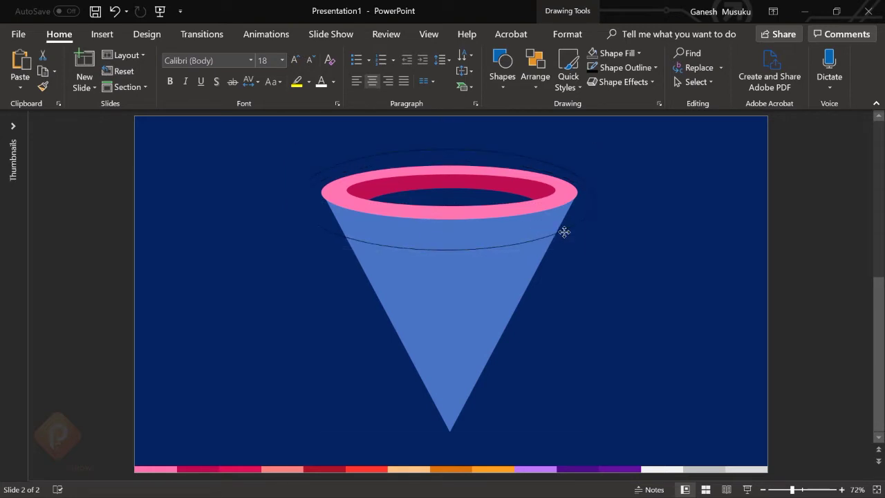
left_click_drag(445, 244, 446, 251)
left_click(590, 211)
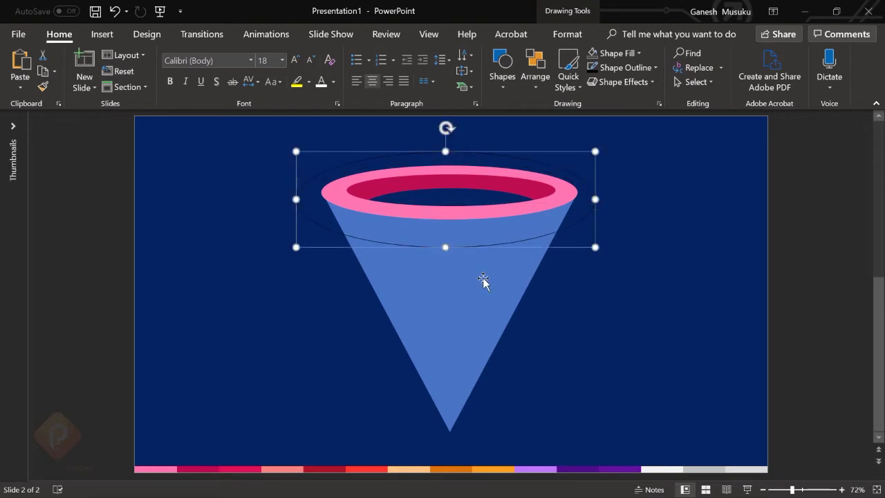
Align Center the cone and the rim ellipse
left_click(449, 350)
left_click(464, 249, "shift")
left_click(535, 76)
mouse_move(547, 283)
left_click(636, 285)
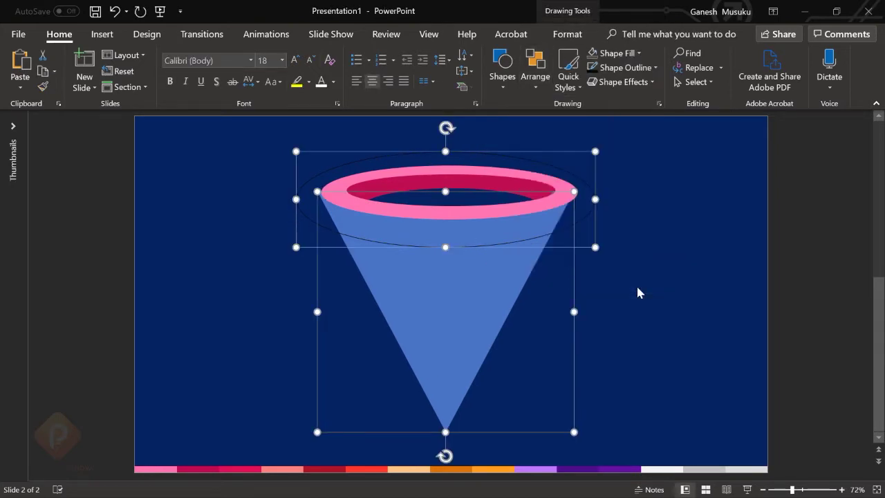
left_click(636, 285)
Fill the rim ellipse black and select it together with the cone
left_click(509, 244)
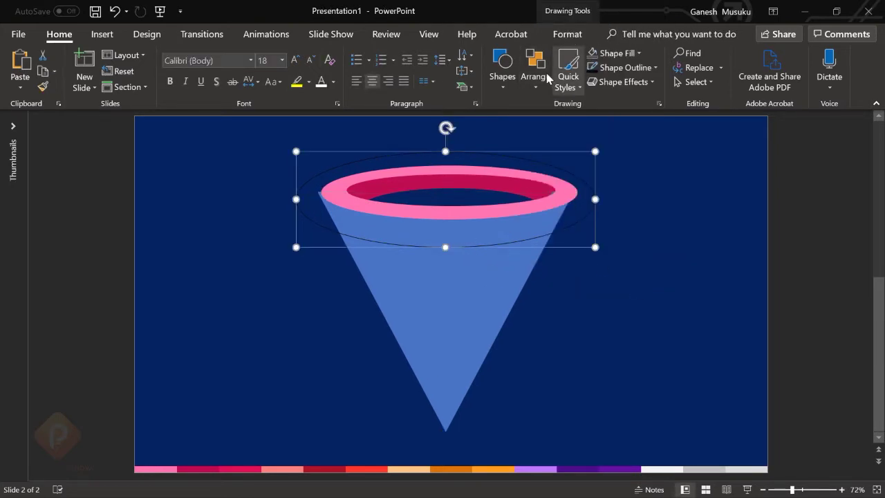
left_click(629, 55)
left_click(607, 82)
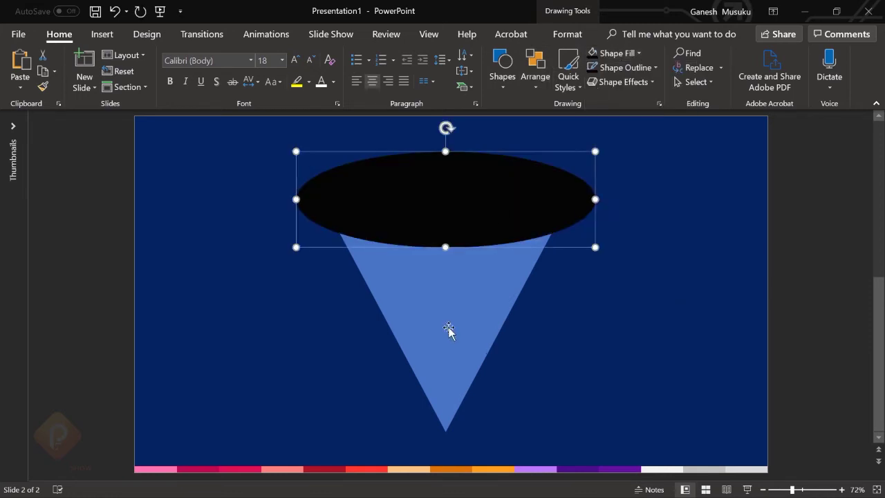
left_click(450, 330)
left_click(560, 178, "shift")
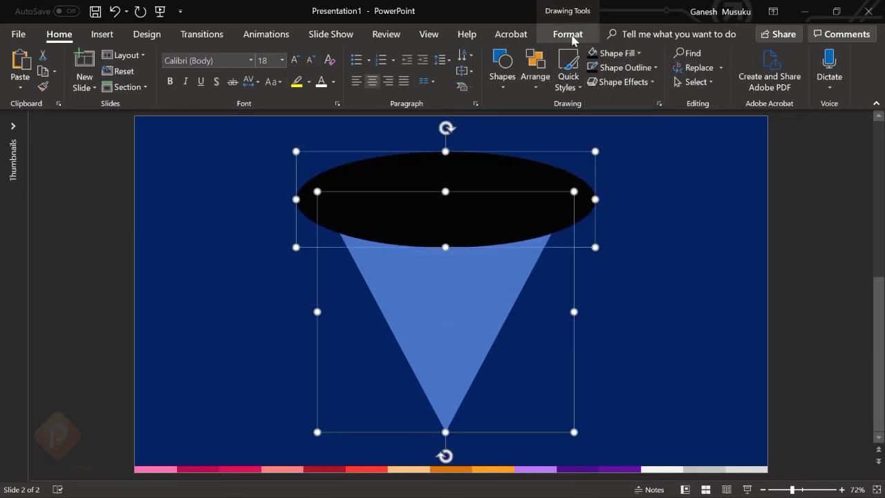
left_click(567, 34)
left_click(144, 82)
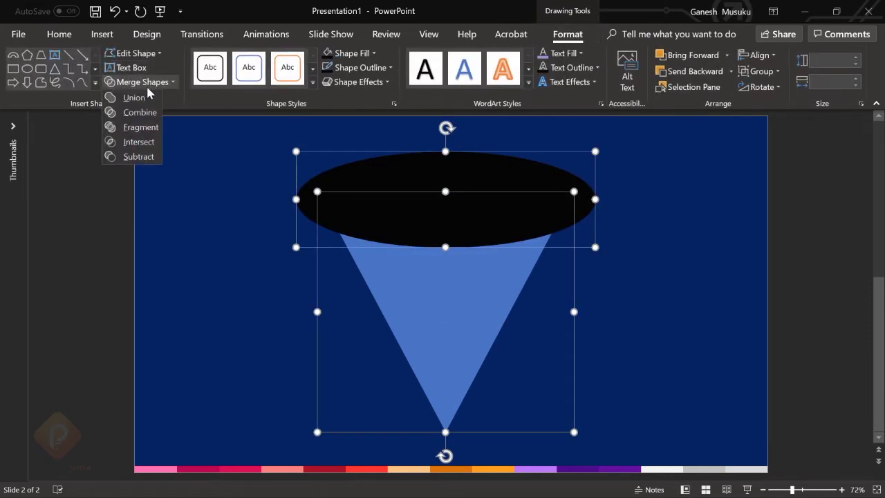
Intersect the cone with the ellipse, colour the band deep pink, and nudge it into place
left_click(139, 142)
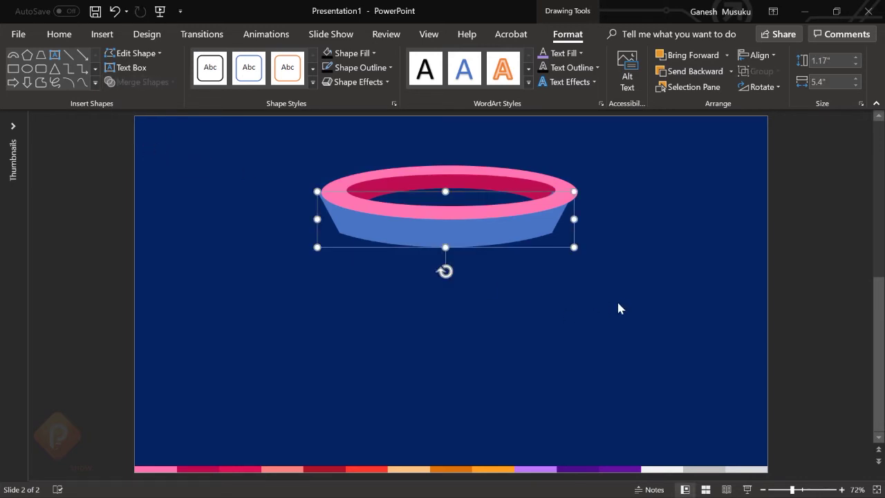
left_click(349, 53)
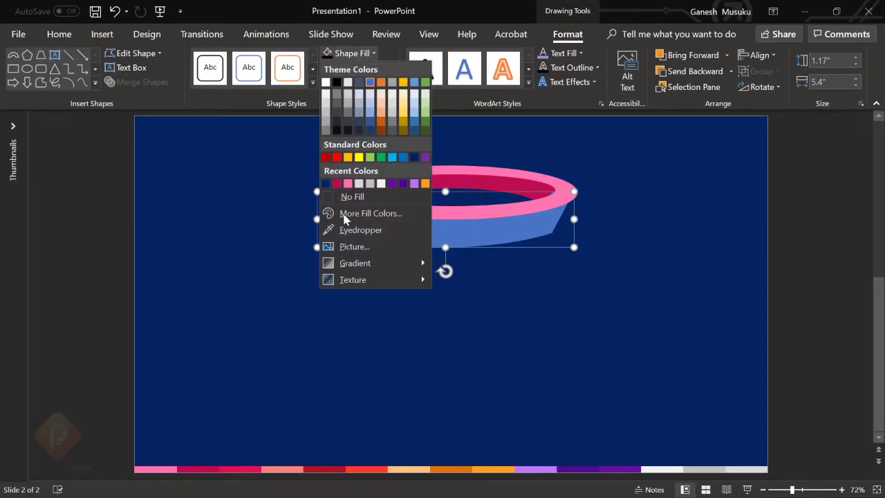
left_click(367, 229)
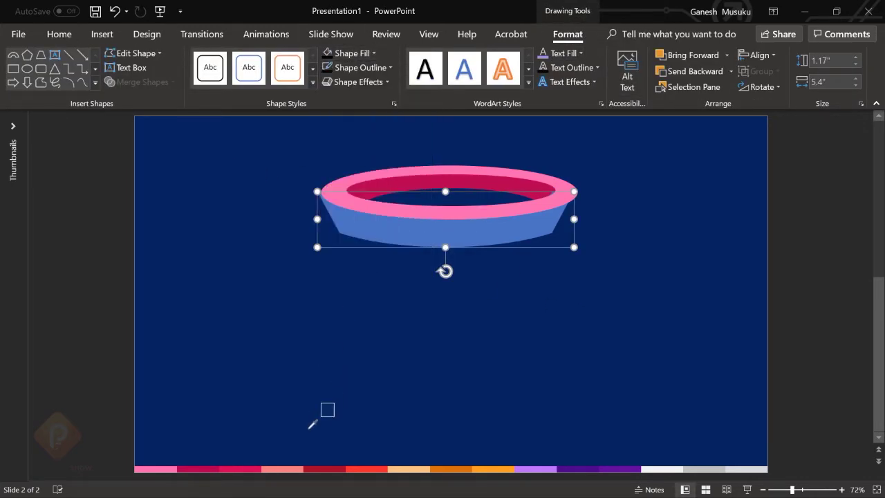
left_click(253, 468)
left_click(237, 226)
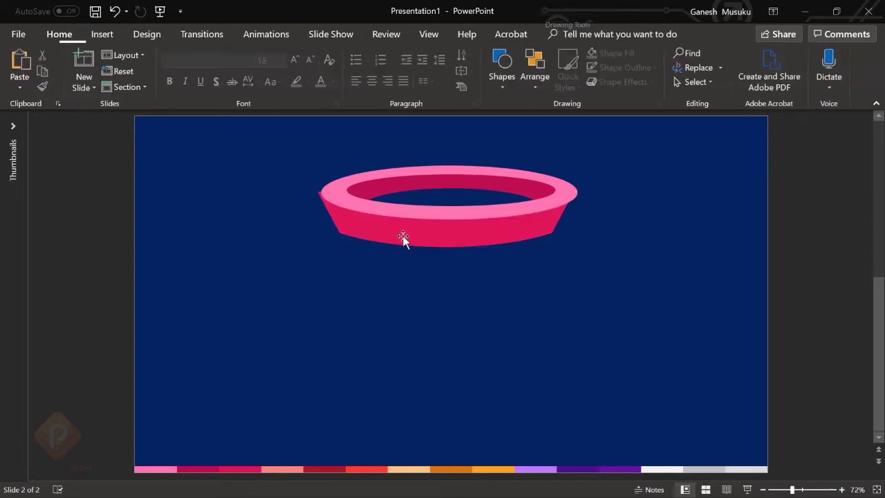
left_click(381, 237)
left_click_drag(381, 237, 386, 233)
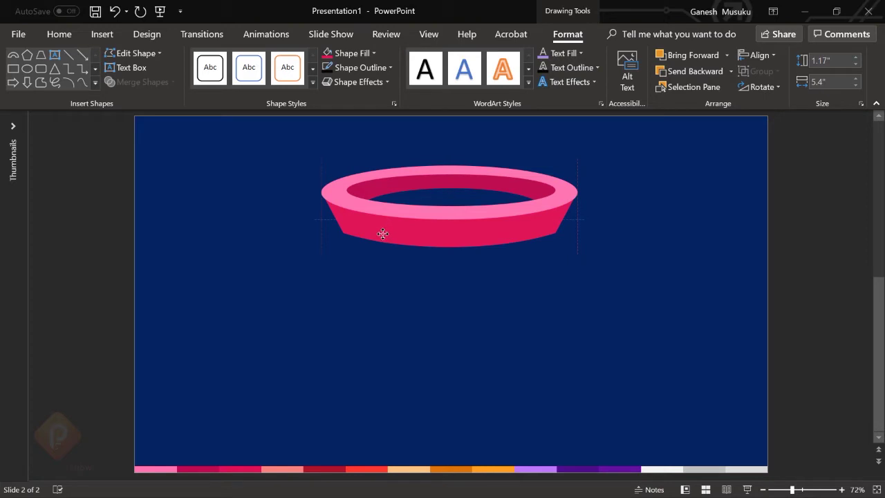
left_click(555, 312)
Group the pink ring's parts into one object and shrink it
left_click_drag(254, 145, 641, 303)
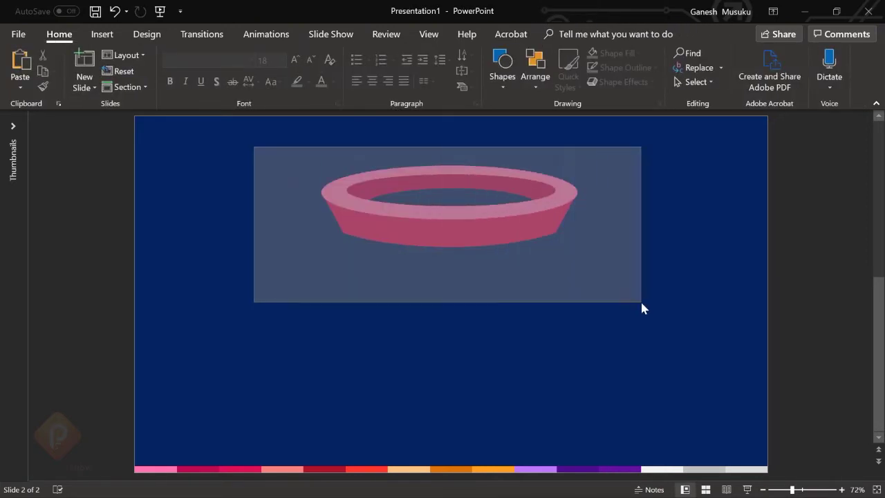
key("ctrl+g")
mouse_move(578, 249)
left_mouse_down()
mouse_move(505, 216)
mouse_move(477, 216)
mouse_move(468, 227)
mouse_move(520, 240)
mouse_move(486, 221)
mouse_move(474, 276)
mouse_move(473, 261)
left_mouse_up()
Make the copied lower ring smaller and nudge it down and right
left_click_drag(526, 277, 491, 260)
left_click_drag(488, 230, 506, 250)
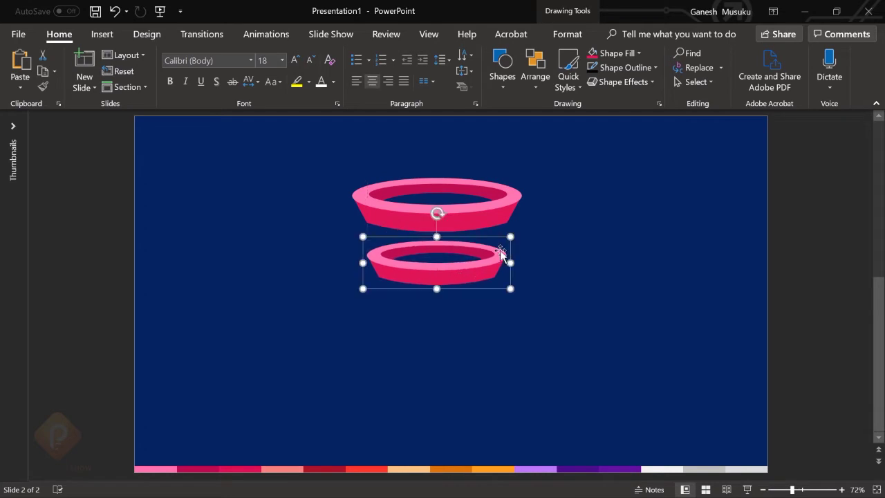
left_click(500, 253, "shift")
Recolour the lower ring's parts with the eyedropper, filling its body red-orange
left_click(622, 53)
left_click(620, 230)
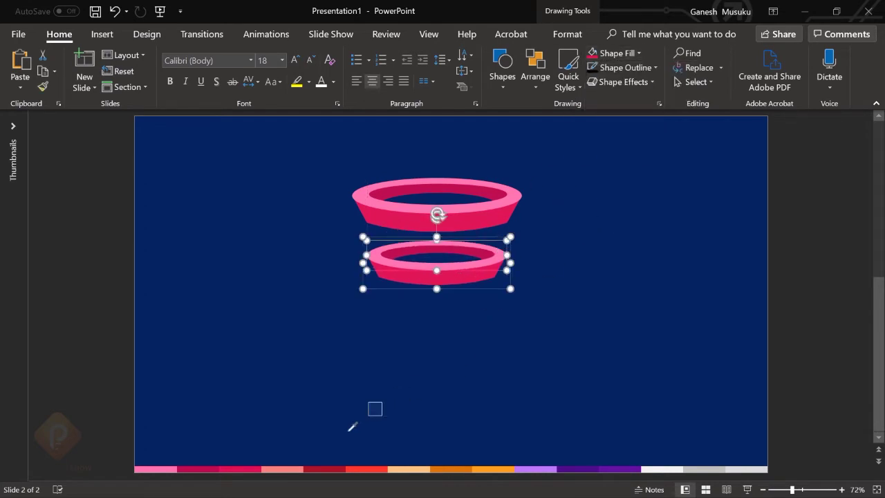
left_click(492, 255)
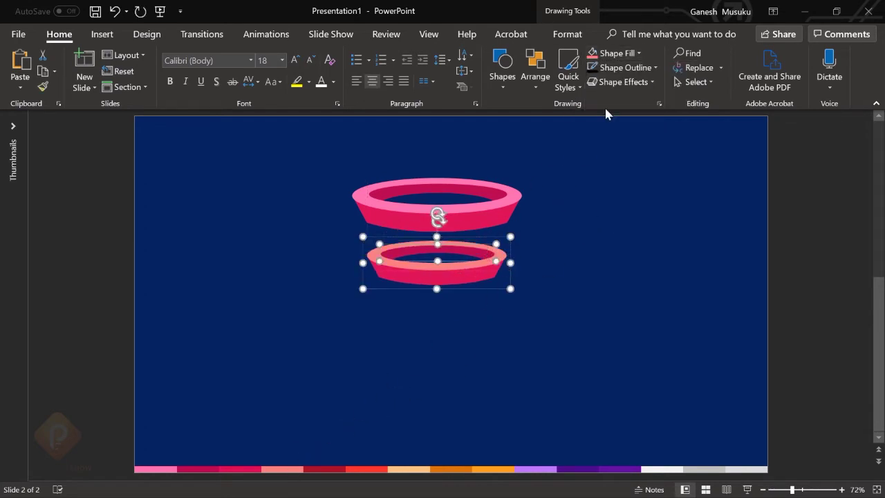
left_click(632, 53)
left_click(626, 229)
left_click(461, 274)
left_click(602, 53)
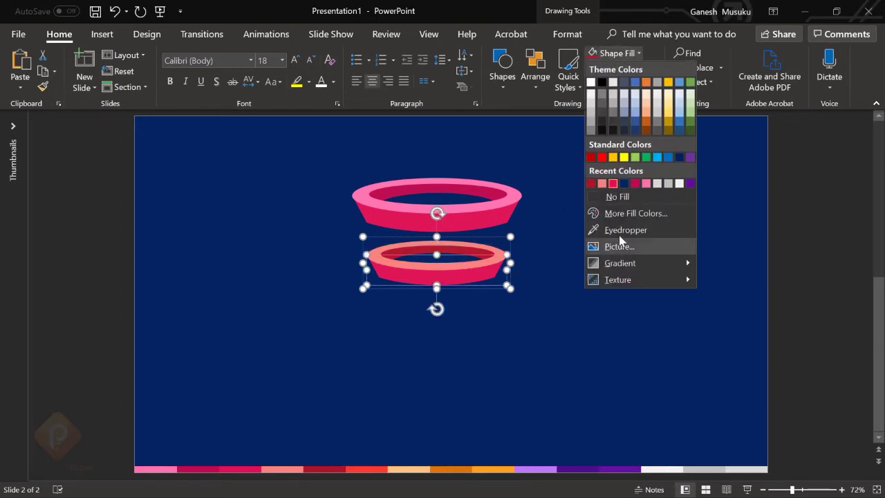
left_click(626, 229)
left_click(373, 468)
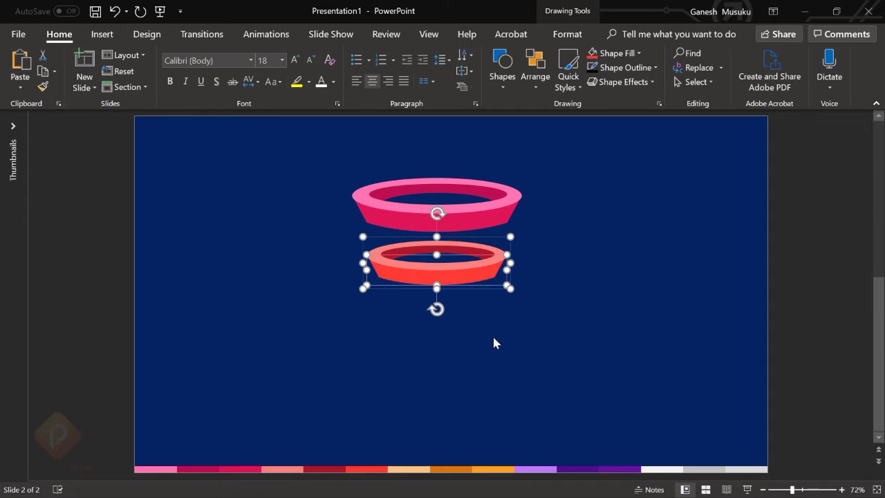
Move the red-orange ring up under the pink ring and adjust their overlap order
left_click_drag(465, 278, 465, 256)
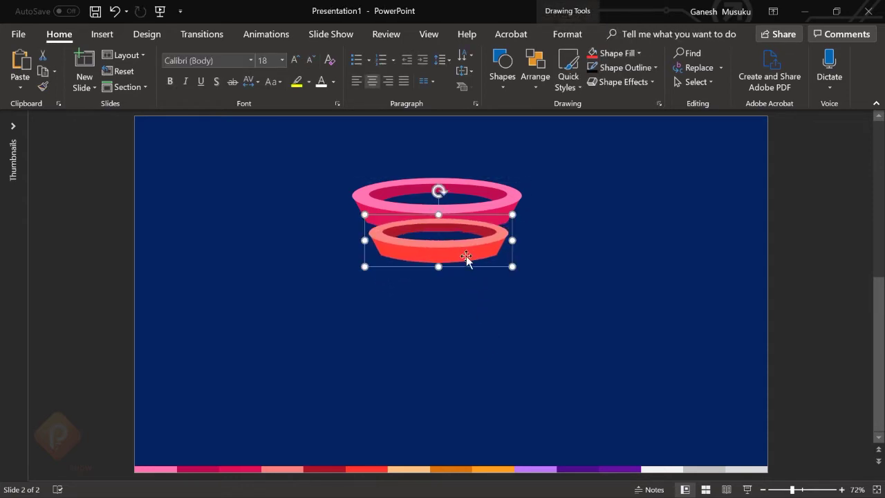
left_click(532, 65)
left_click(561, 152)
left_click(542, 297)
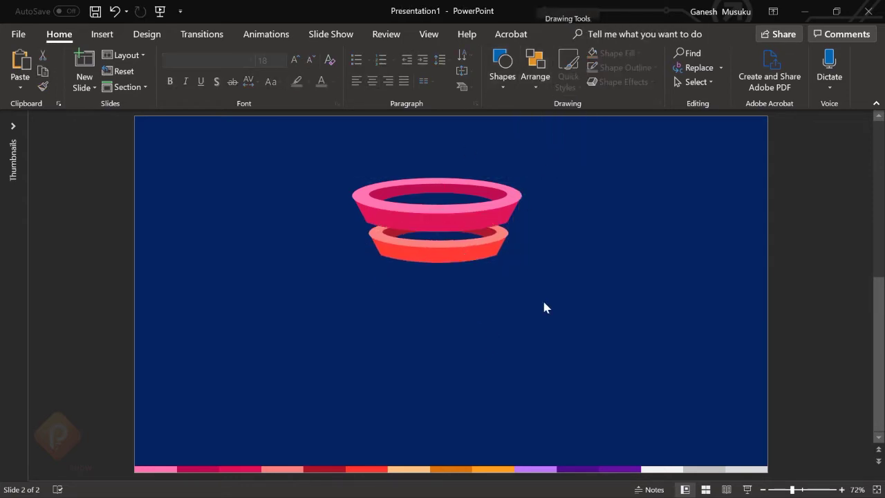
Centre-align the red-orange ring and the pink ring on each other
left_click(468, 263)
left_click(511, 195, "shift")
left_click(535, 76)
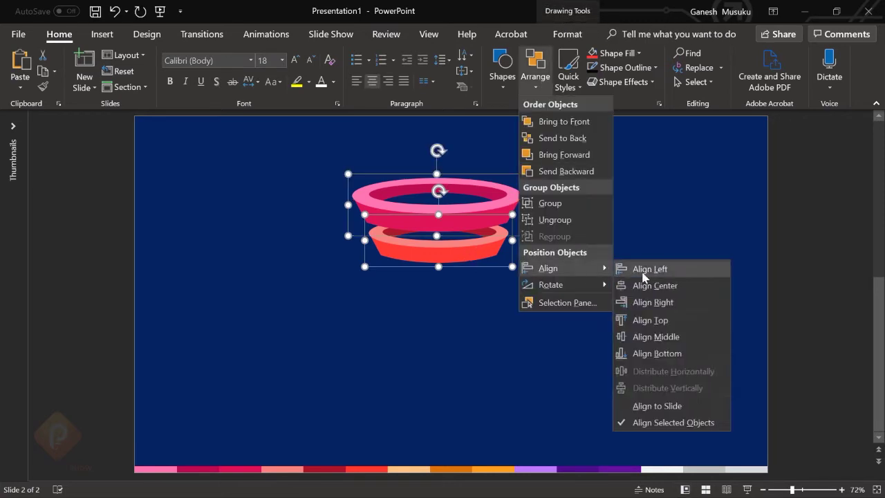
left_click(636, 241)
left_click(638, 285)
Place a copy of the red-orange ring below it and make its top face peach
left_click(460, 256)
left_click_drag(460, 256, 459, 291)
left_click(638, 52)
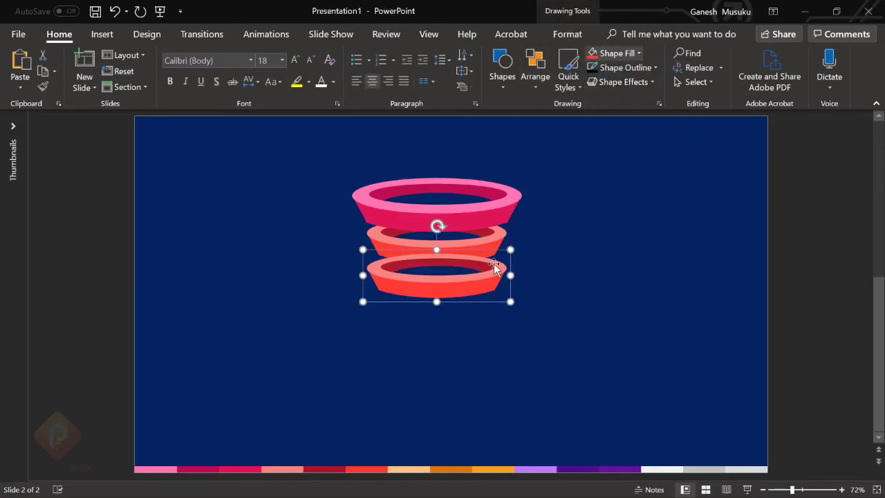
left_click(655, 67)
left_click(617, 238)
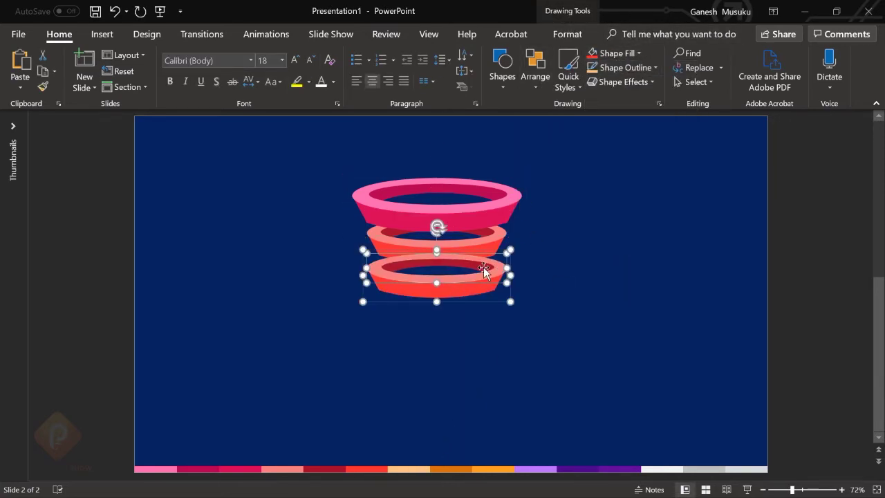
left_click(483, 267)
left_click(638, 53)
left_click(595, 183)
Fill the new lower ring's body orange from the colour strip
left_click(638, 54)
left_click(615, 227)
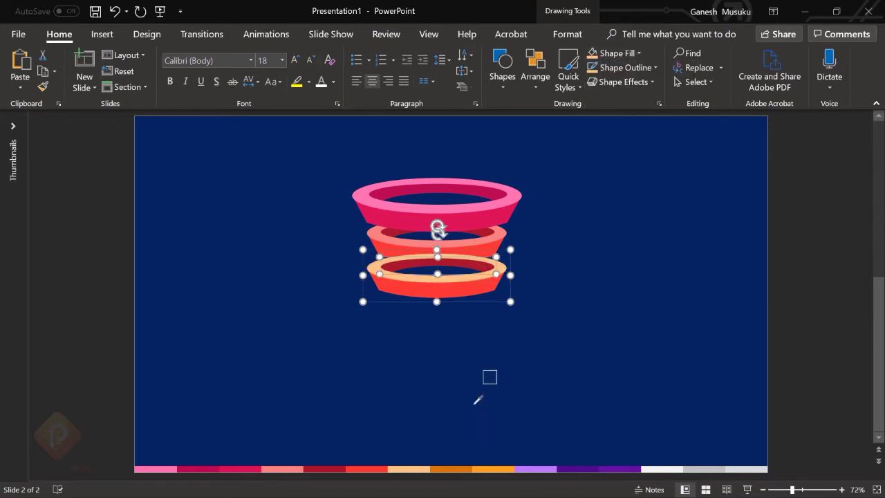
left_click(459, 467)
left_click(469, 293)
left_click(638, 53)
left_click(614, 228)
left_click(486, 467)
Move the orange ring up under the red-orange ring, keeping its size
left_click_drag(509, 300, 488, 289)
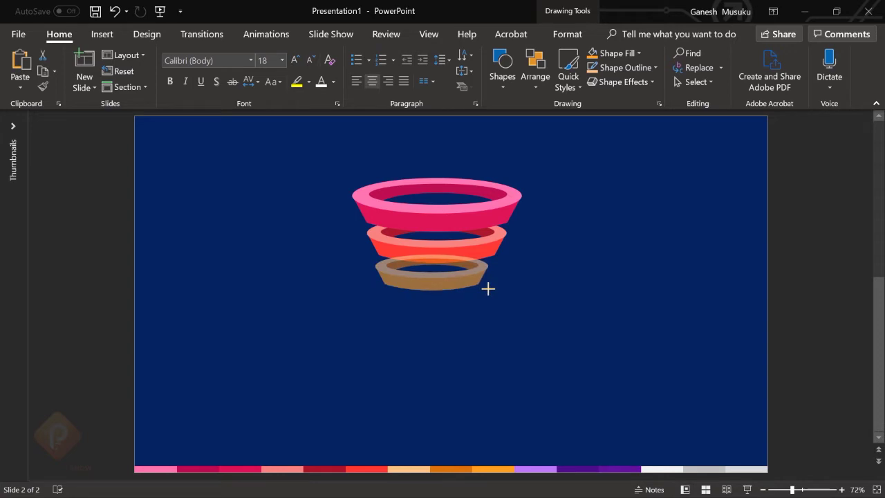
key("ctrl+z")
left_click_drag(464, 286, 477, 318)
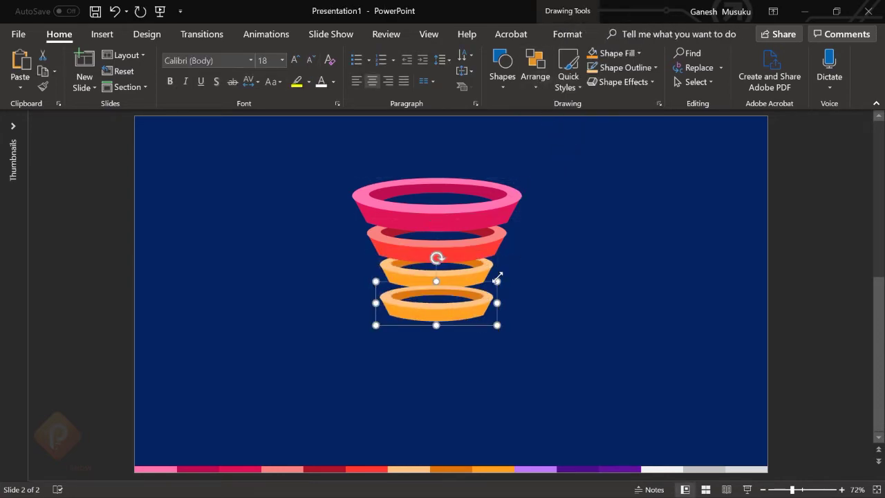
Recolour the orange ring's copy purple, with a light purple rim and dark purple bottom
left_click(638, 52)
left_click(622, 225)
left_click(542, 466)
left_click(638, 52)
left_click(622, 224)
left_click(585, 467)
left_click(639, 52)
left_click(622, 225)
left_click(625, 468)
Move the purple ring up under the orange ring
left_click(516, 328)
left_click(482, 312)
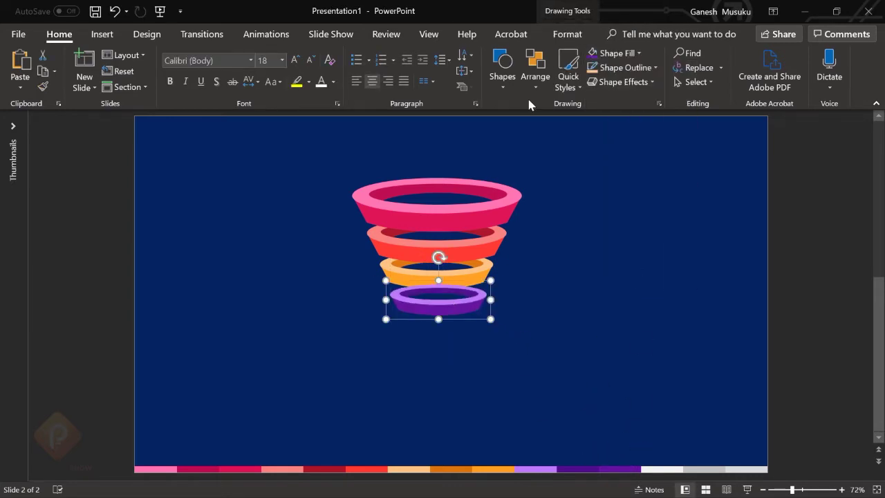
left_click_drag(456, 307, 466, 352)
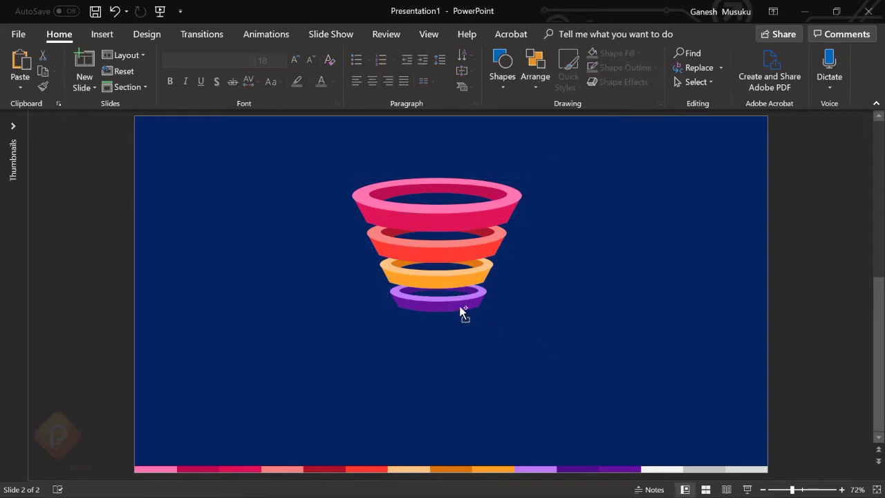
Fill the next copied ring's top face and body white
left_click(638, 53)
left_click(592, 86)
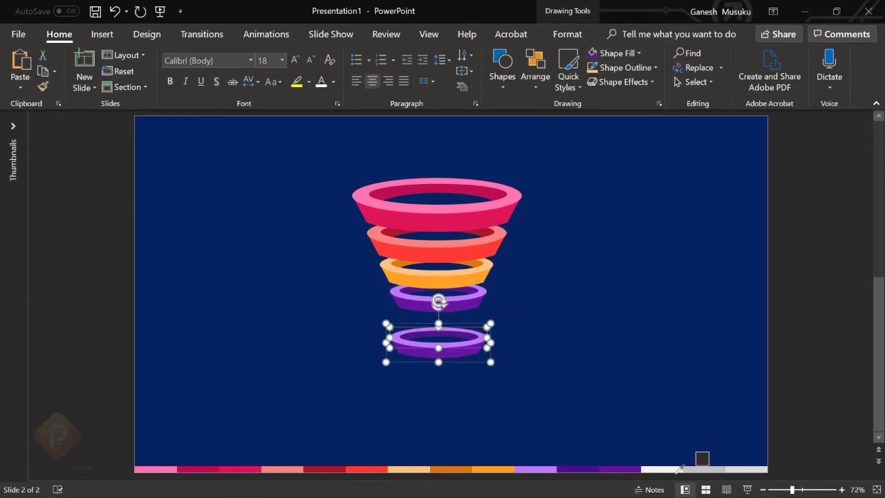
left_click(638, 53)
left_click(584, 199)
left_click(638, 53)
left_click(592, 64)
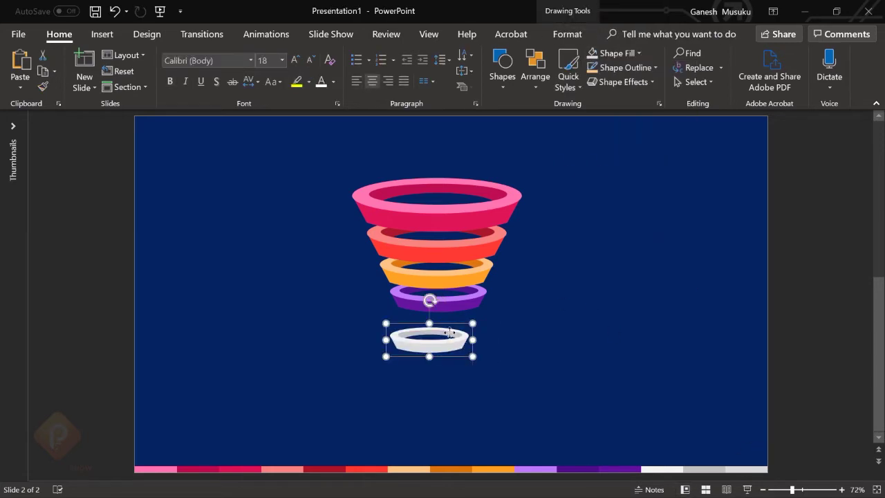
Move the white ring up under the purple ring and send it backward
left_click_drag(460, 350, 459, 320)
left_click(535, 76)
left_click(561, 138)
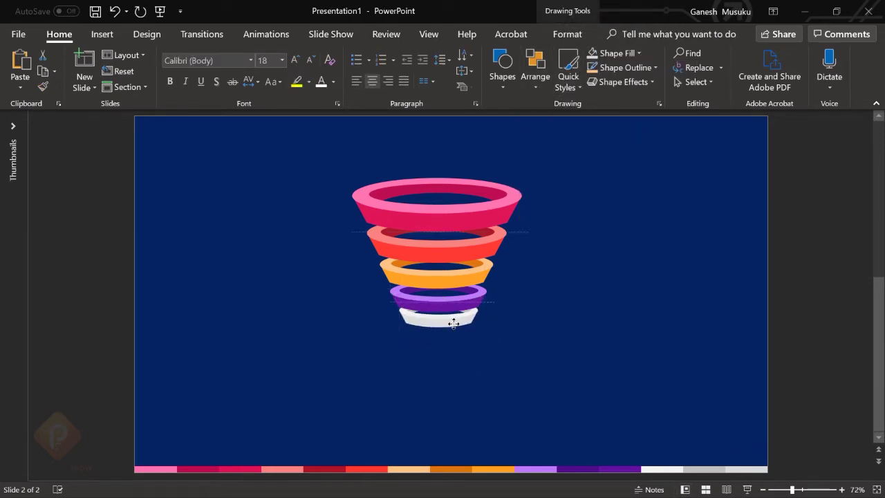
key("Escape")
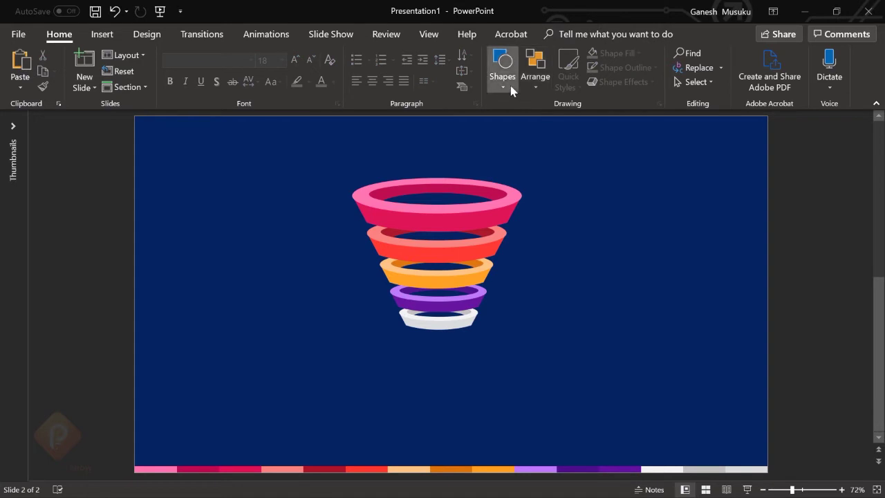
Draw a blue downward-pointing triangle right of the funnel with no outline
left_click(502, 66)
left_click(619, 116)
left_click_drag(581, 183, 724, 307)
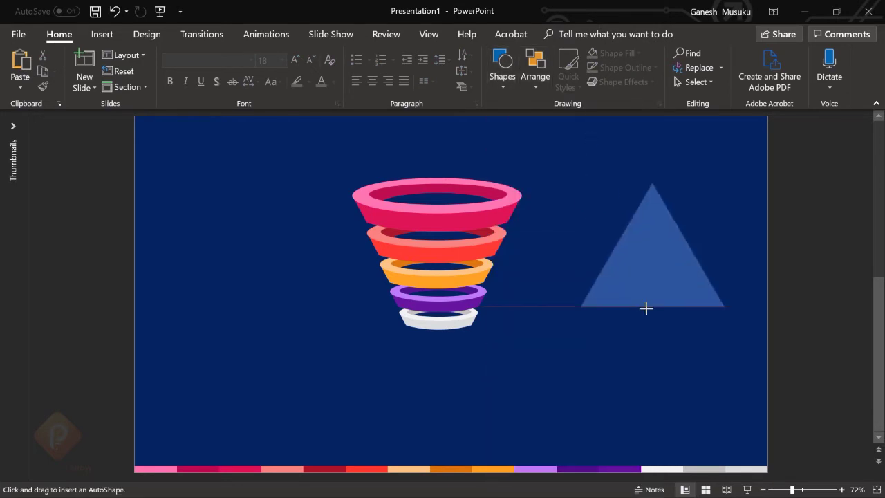
mouse_move(653, 161)
left_mouse_down()
mouse_move(616, 331)
mouse_move(634, 331)
left_mouse_up()
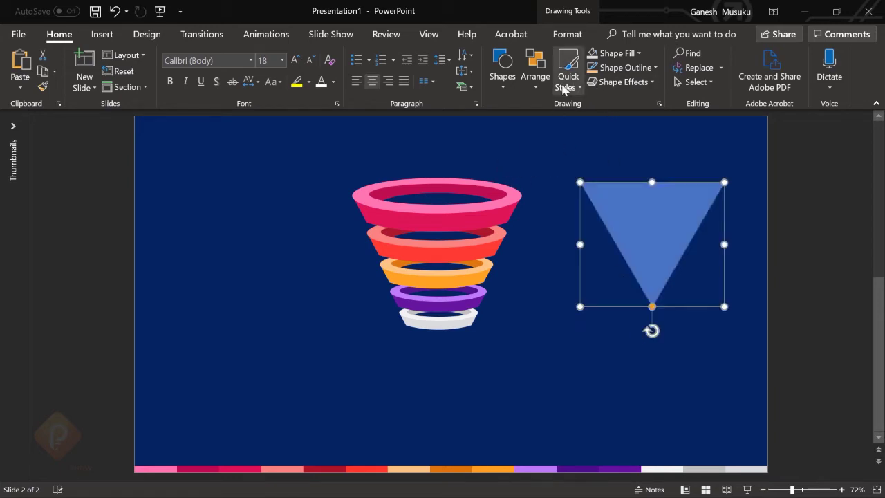
left_click_drag(641, 212, 597, 236)
left_click(626, 68)
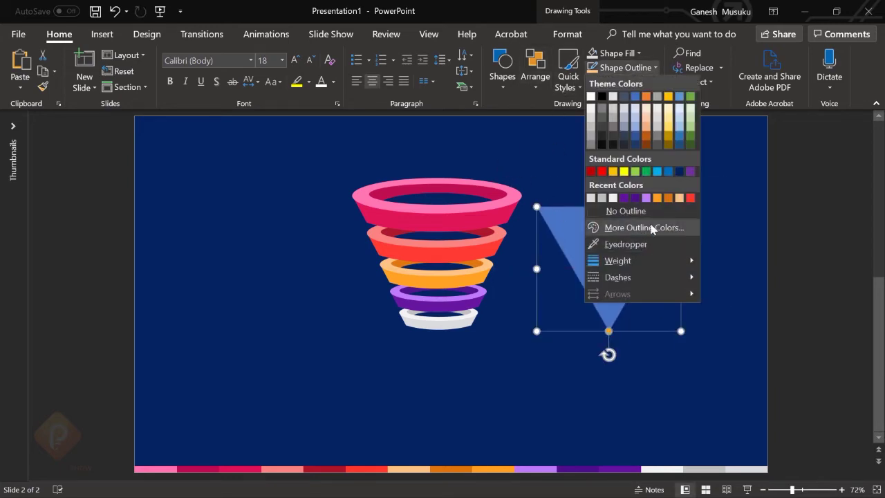
left_click(633, 210)
Draw an unfilled ellipse and position it across the top of the triangle
left_click(503, 75)
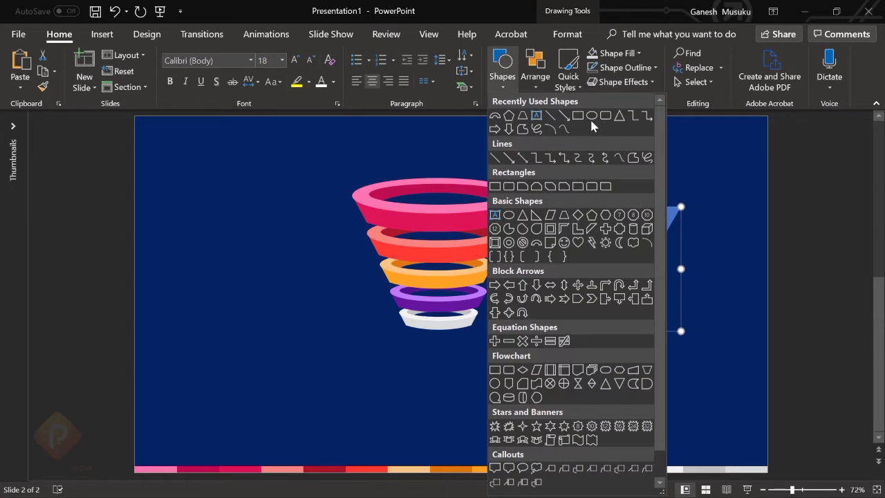
left_click(591, 115)
left_click_drag(528, 177, 707, 287)
left_click_drag(606, 237, 593, 222)
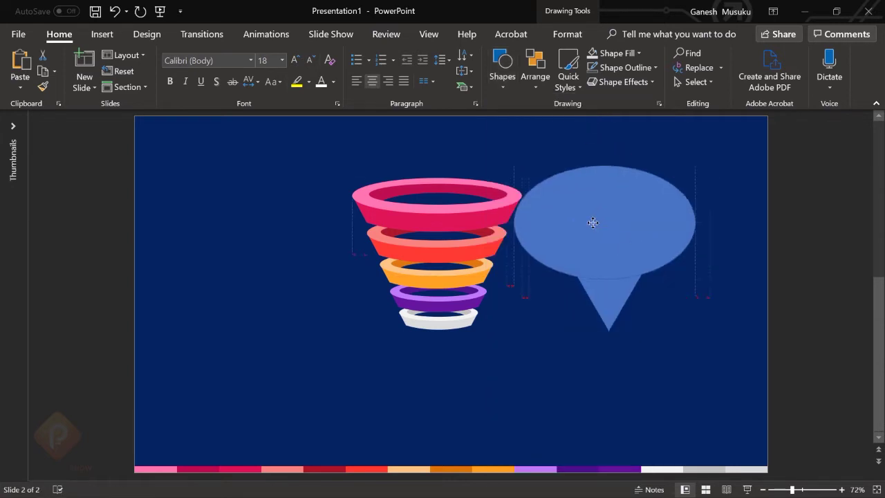
left_click(626, 68)
left_click(626, 210)
left_click(615, 54)
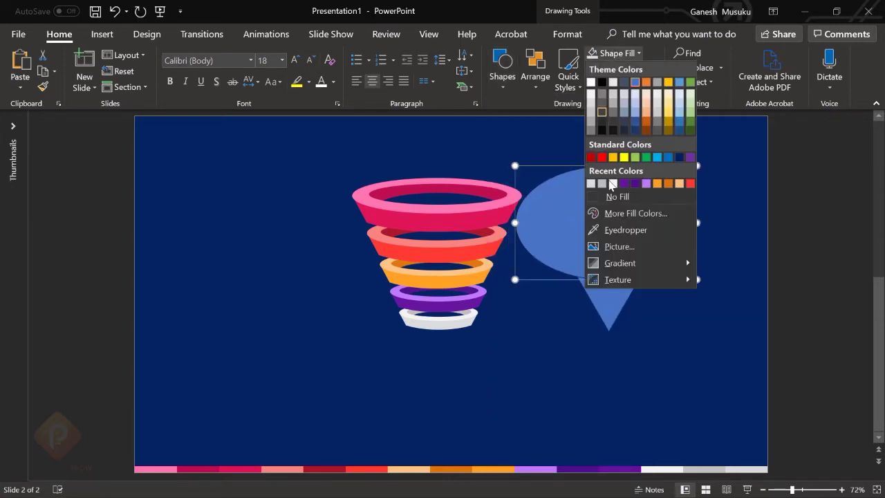
left_click(617, 196)
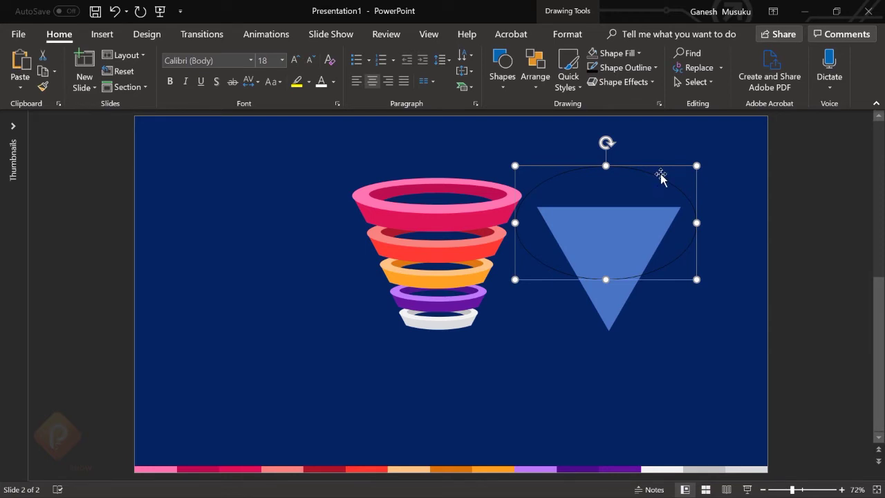
left_click_drag(660, 176, 665, 200)
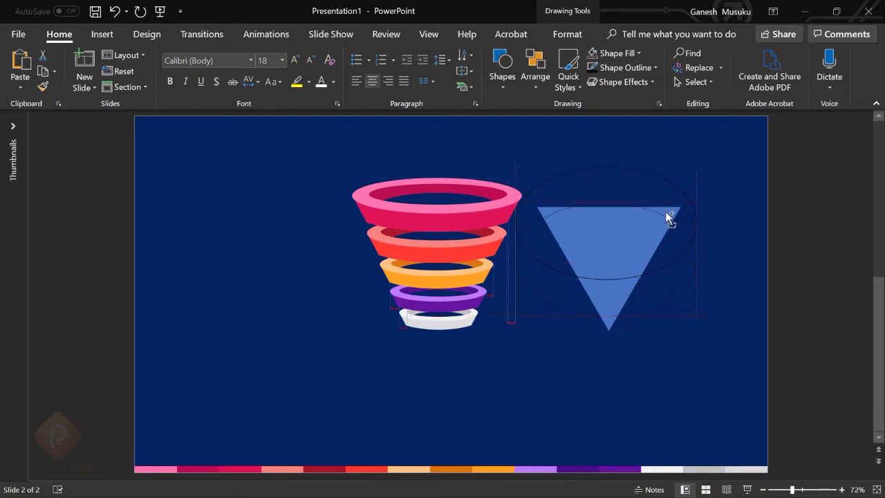
left_click_drag(668, 216, 667, 216)
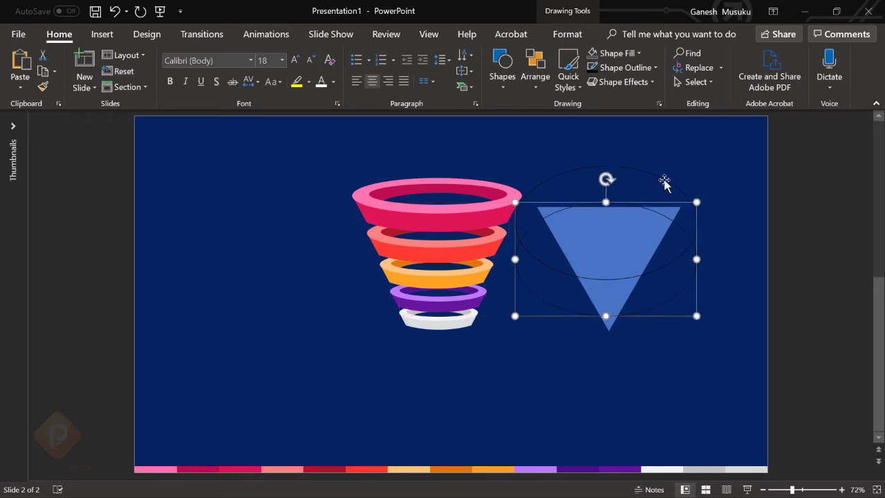
Fill the upper ellipse white and the lower ellipse black
left_click_drag(664, 181, 664, 177)
left_click(694, 315)
left_click(692, 284)
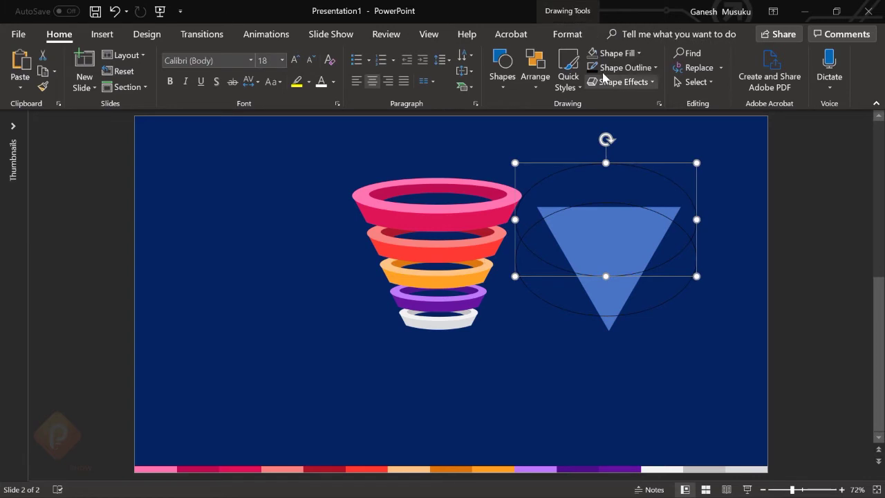
left_click(611, 53)
left_click(592, 84)
left_click(626, 293)
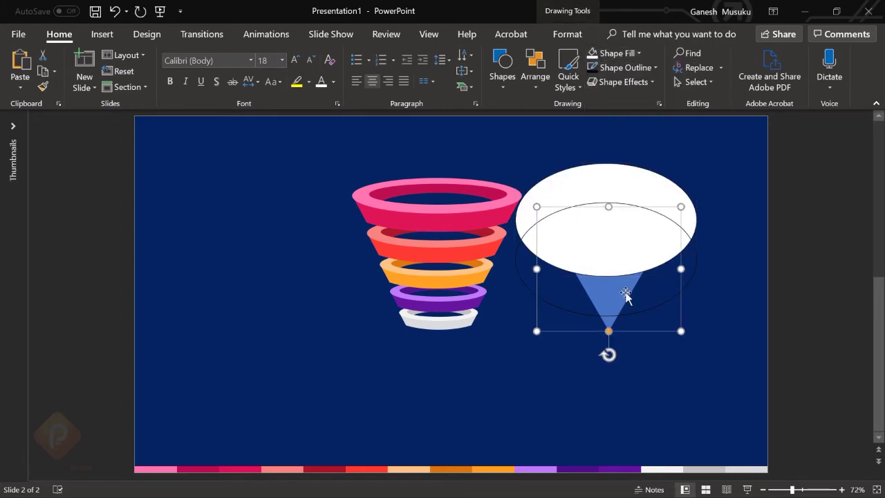
left_click(691, 268)
left_click(611, 53)
left_click(600, 81)
Subtract the black ellipse from the triangle with Merge Shapes, leaving a blue trapezoid
left_click(622, 330)
left_click(667, 256)
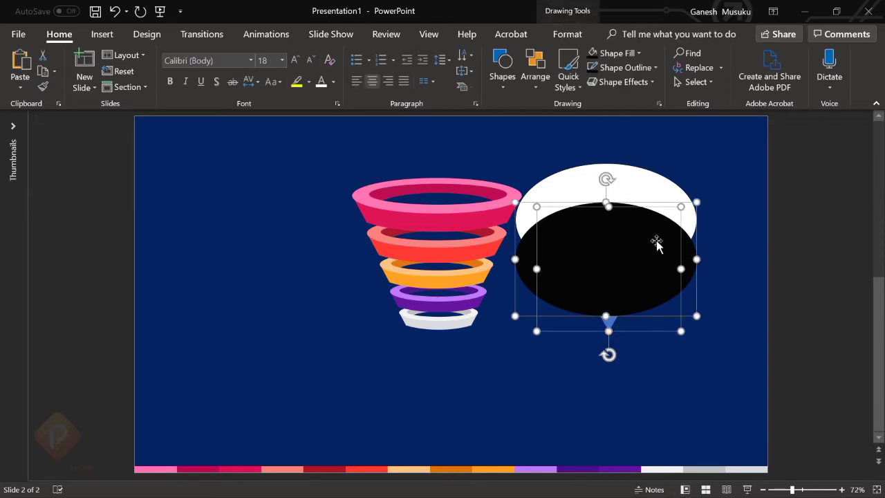
left_click(567, 34)
left_click(142, 83)
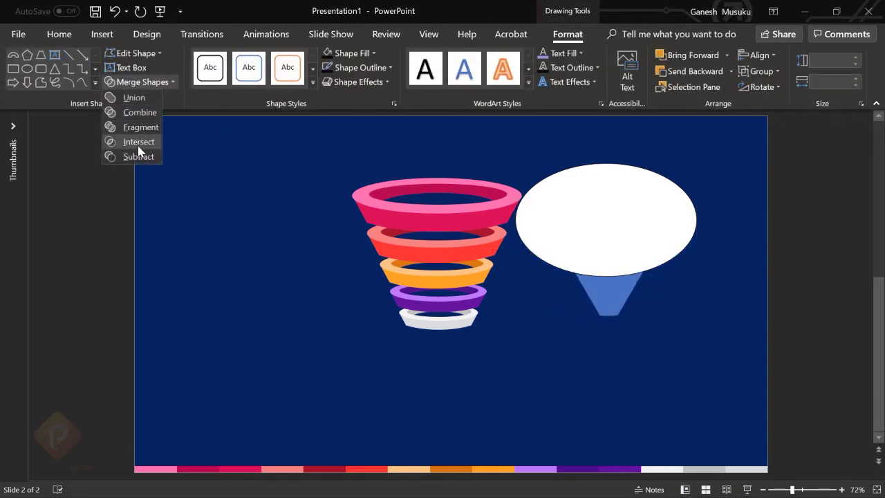
left_click(138, 154)
key("ctrl+z")
left_click(172, 82)
left_click(145, 159)
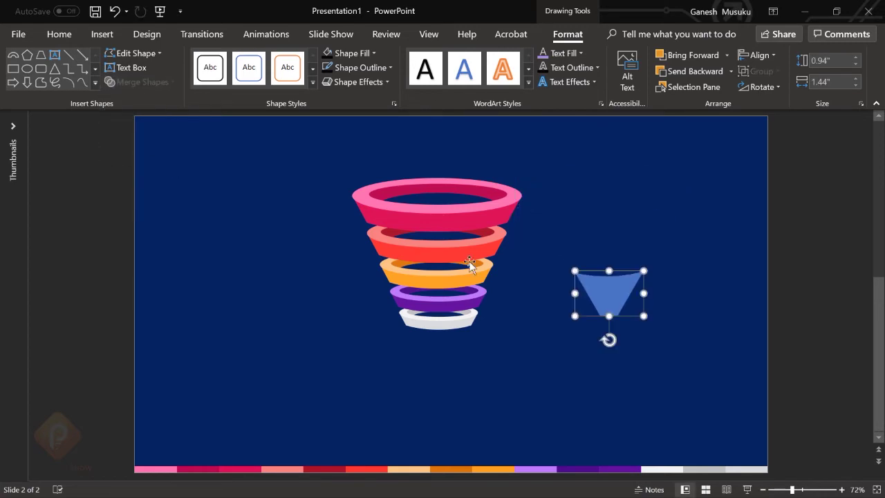
Fill the trapezoid light grey with the eyedropper and move it under the white ring
left_click(62, 35)
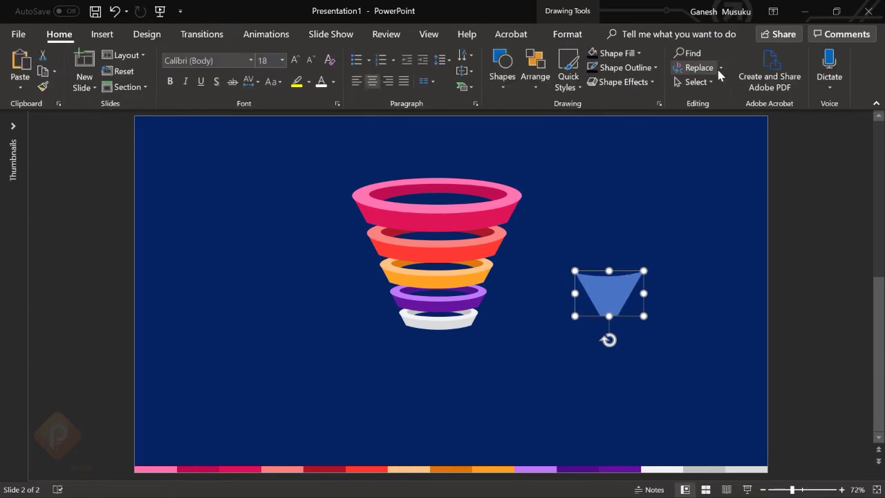
left_click(614, 54)
left_click(629, 229)
left_click(756, 467)
left_click_drag(622, 282, 450, 348)
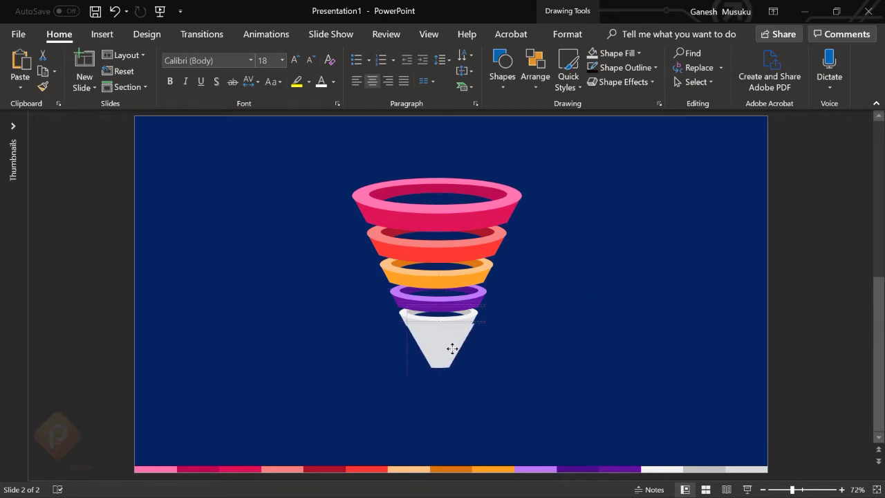
left_click(571, 350)
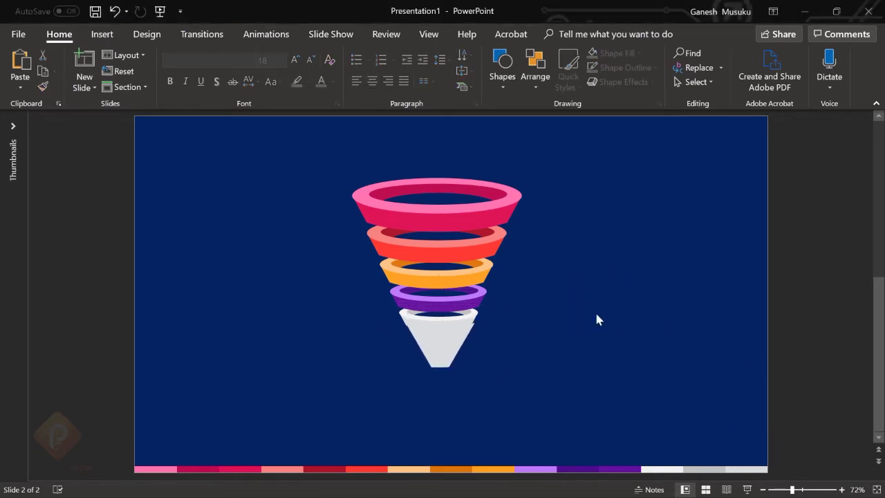
left_click(453, 342)
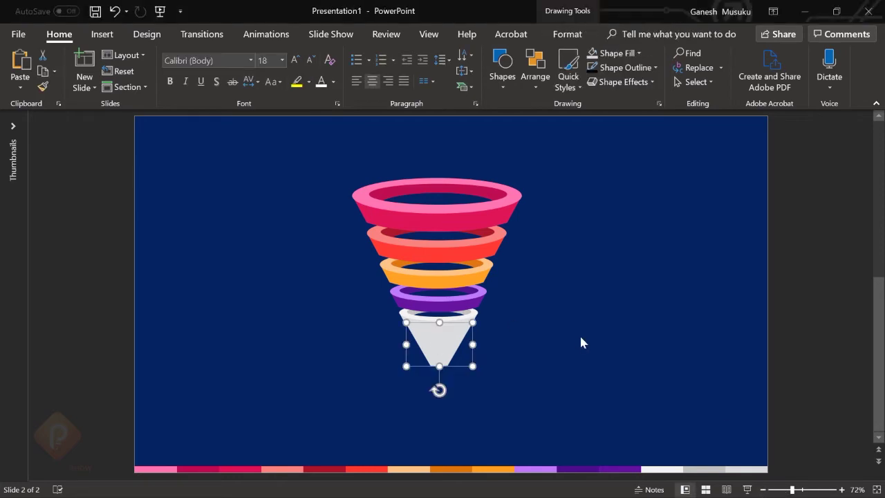
left_click(552, 363)
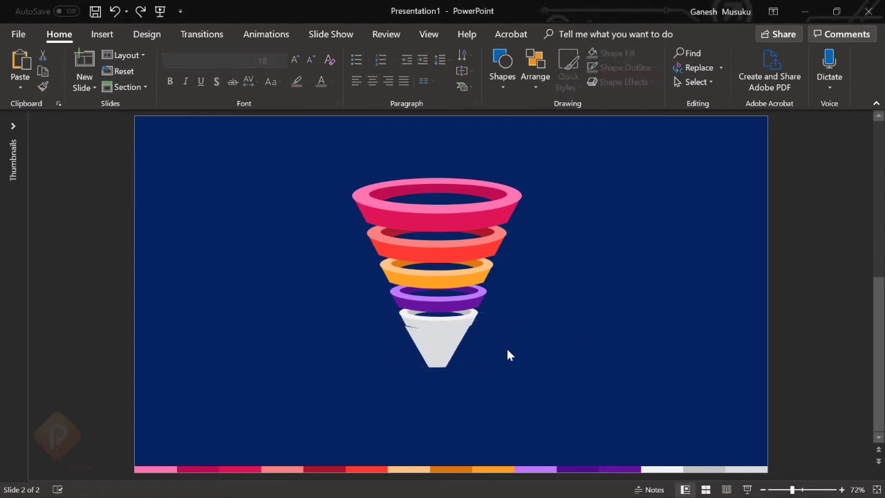
left_click(436, 344)
left_click(472, 344)
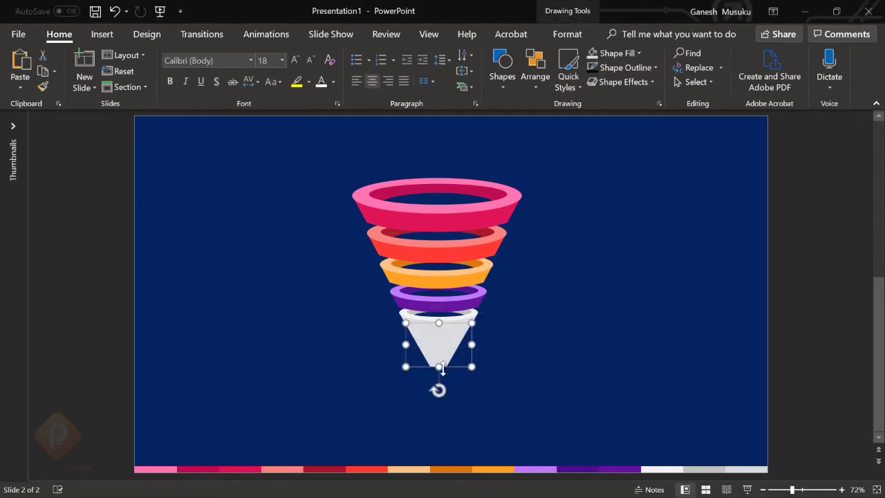
Adjust a corner of the grey cone with Edit Points, then select all funnel parts
key("alt")
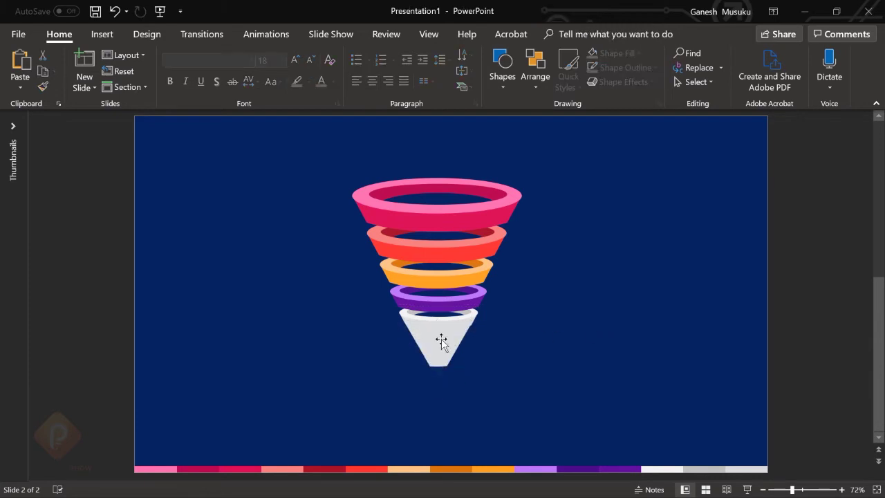
key("j")
key("d")
key("e")
key("e")
right_click(471, 323)
left_click(511, 365)
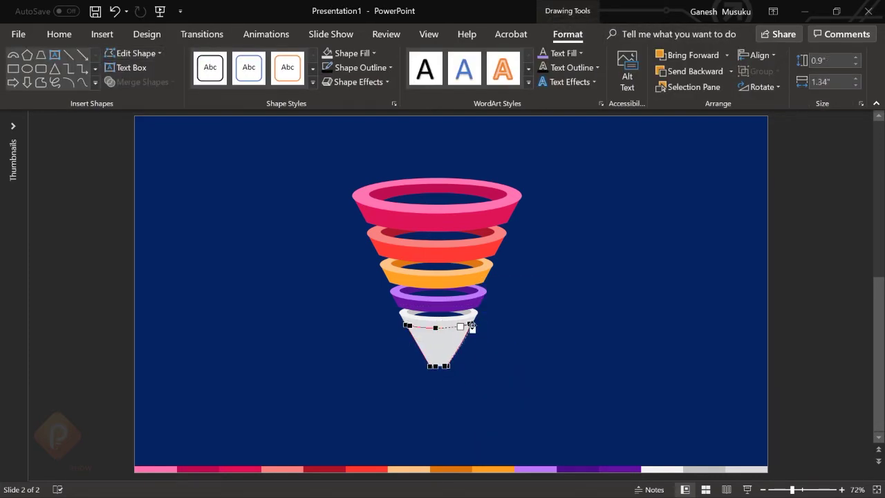
left_click(556, 364)
left_click(448, 347)
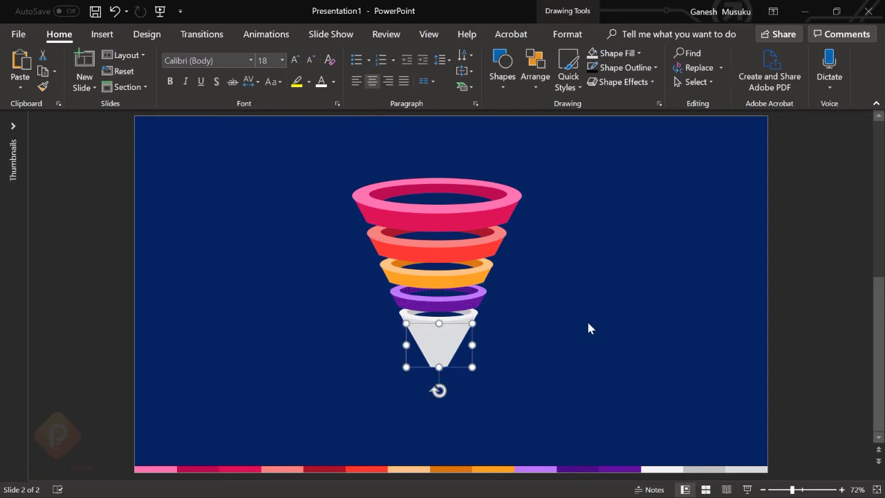
left_click(633, 343)
left_click_drag(304, 158, 582, 395)
Group the funnel, centre it on the slide, then ungroup it
key("ctrl+g")
left_click_drag(359, 193, 374, 214)
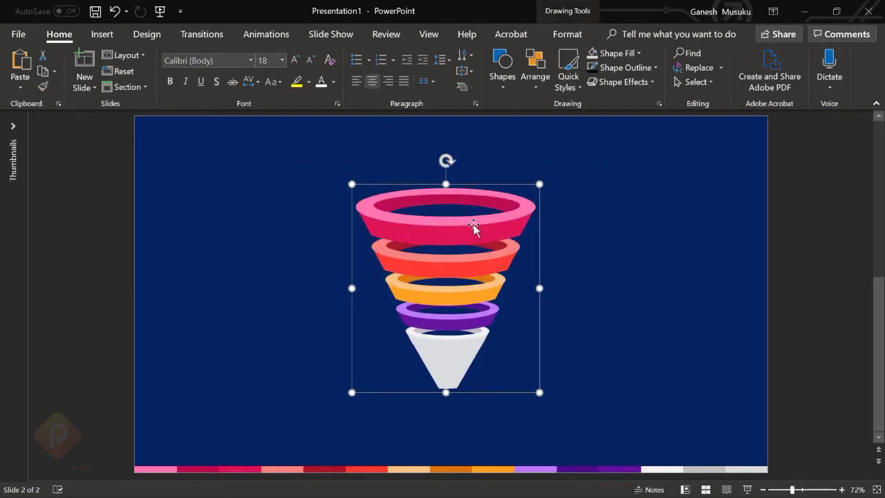
left_click(535, 69)
left_click(640, 285)
key("ctrl+shift+g")
Send the grey cone to the back behind the rings
left_click_drag(635, 331, 372, 433)
left_click_drag(484, 351, 610, 351)
key("ctrl+z")
left_click(535, 69)
left_click(571, 138)
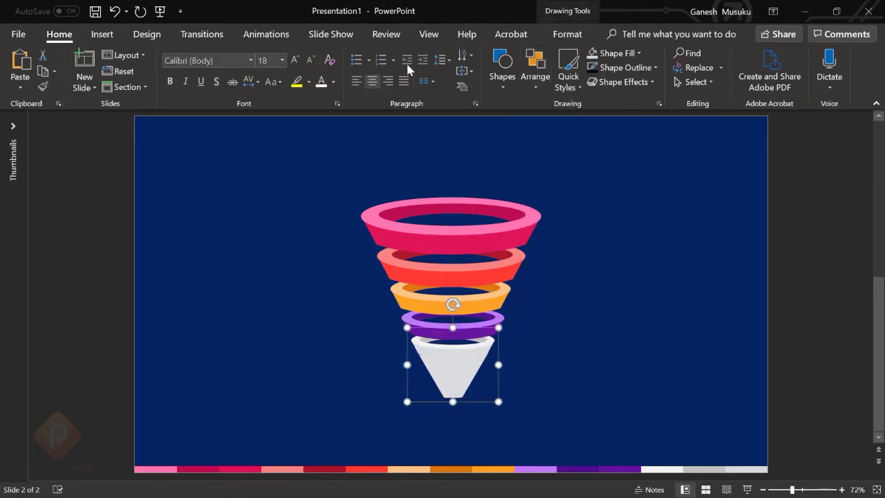
left_click(621, 268)
Select all funnel shapes and move them to the slide's left side
left_click(502, 69)
left_click(317, 271)
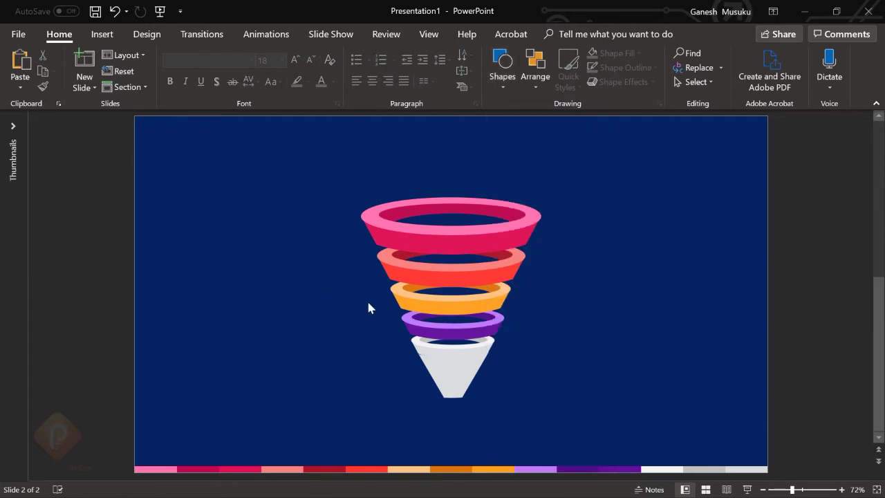
key("ctrl+a")
left_click_drag(508, 239, 355, 230)
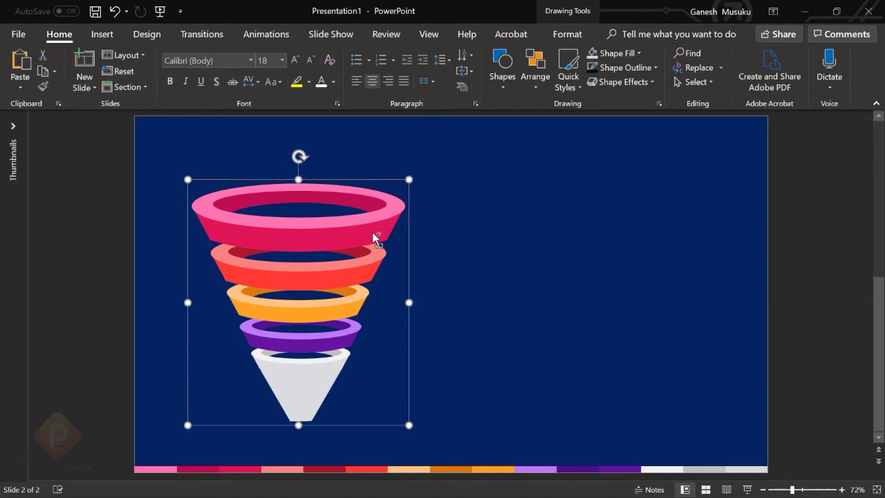
Draw a short white leader line rightward from the top ring with a round dot end
left_click(492, 199)
left_click(504, 81)
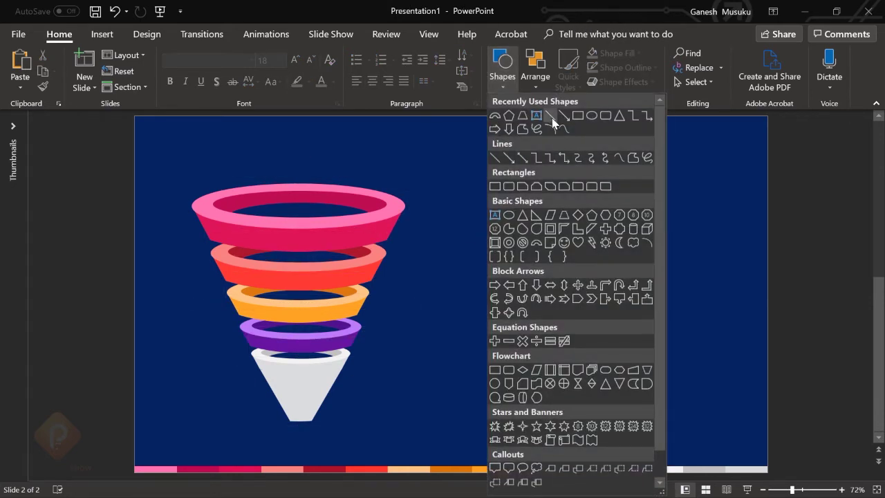
left_click(551, 116)
left_click_drag(495, 230, 504, 228)
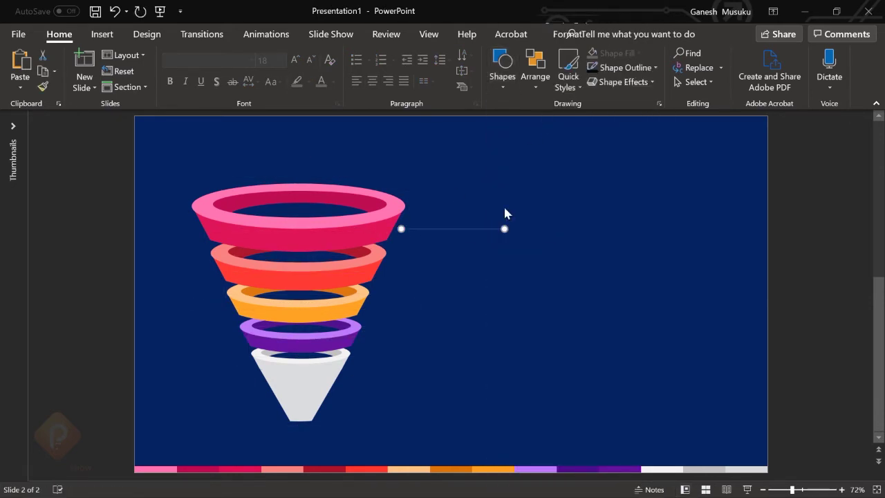
left_click(629, 67)
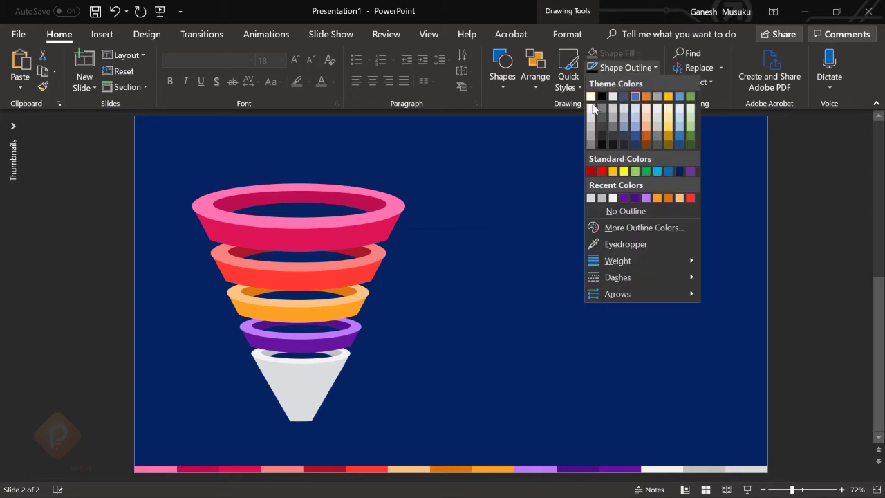
left_click(591, 97)
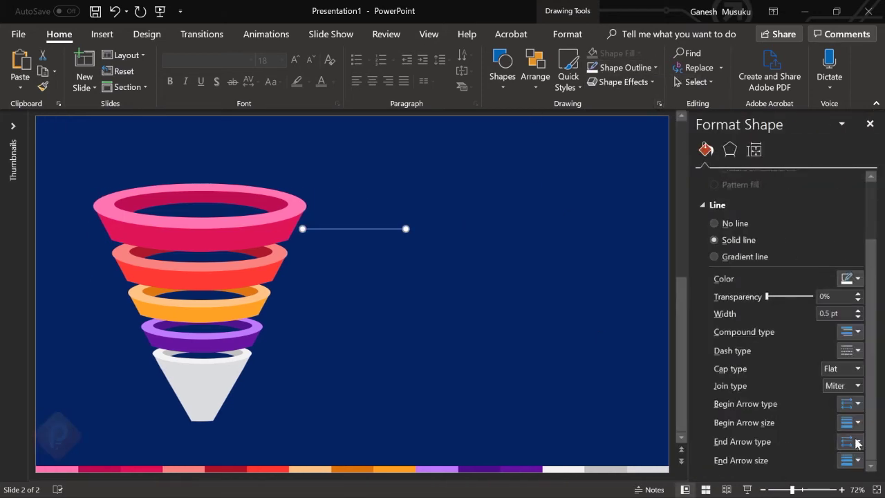
left_click(857, 441)
left_click(868, 367)
left_click(512, 307)
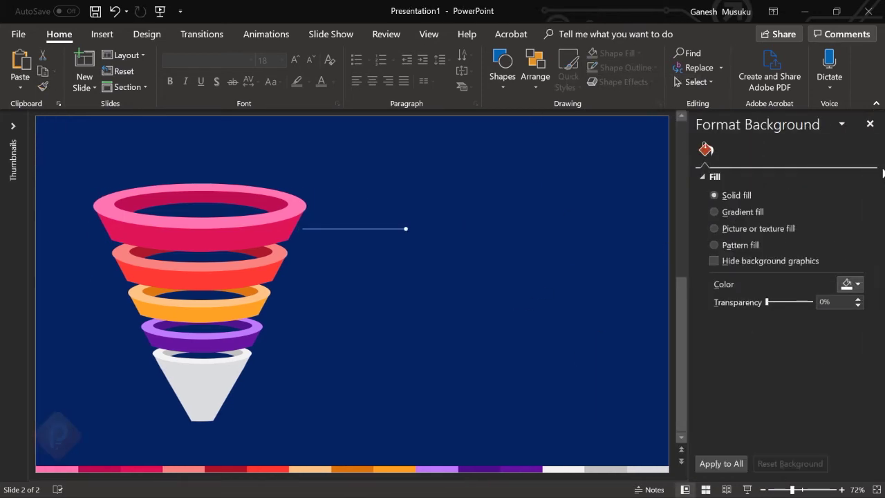
left_click(870, 127)
Select the connector line, then the white cone at the funnel bottom, and clear the selection
left_click(440, 228)
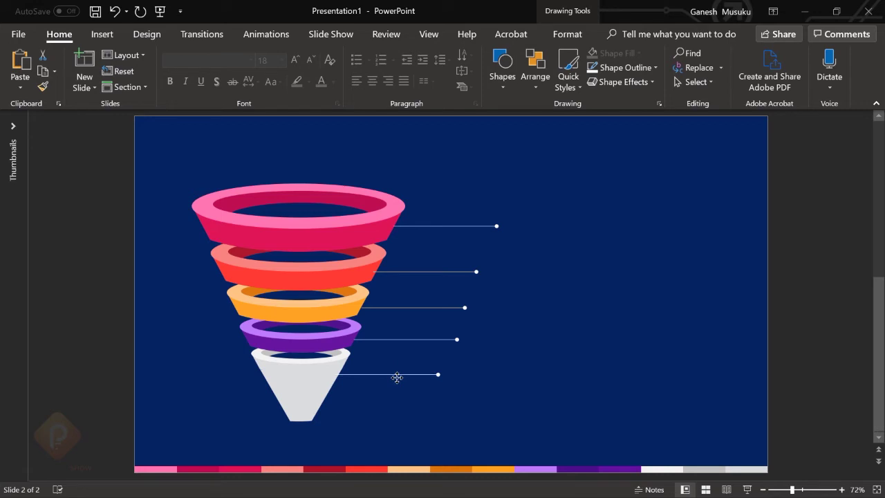
left_click(528, 303)
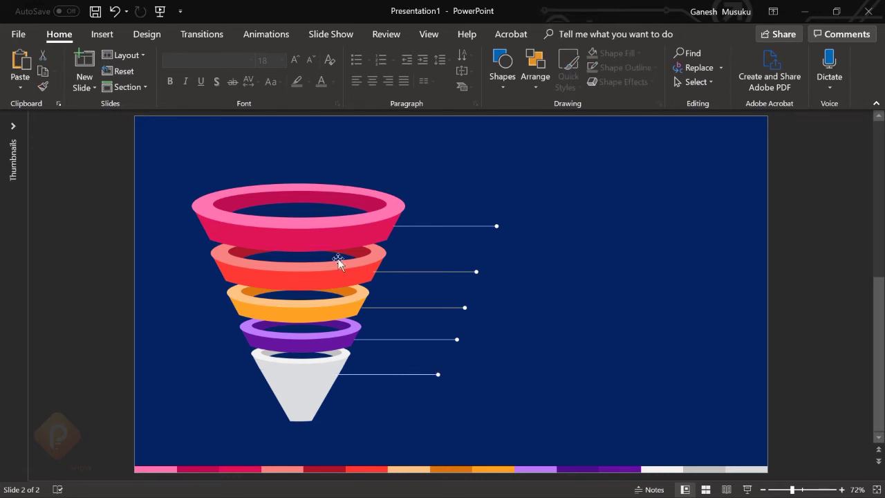
left_click(314, 379)
left_click(276, 36)
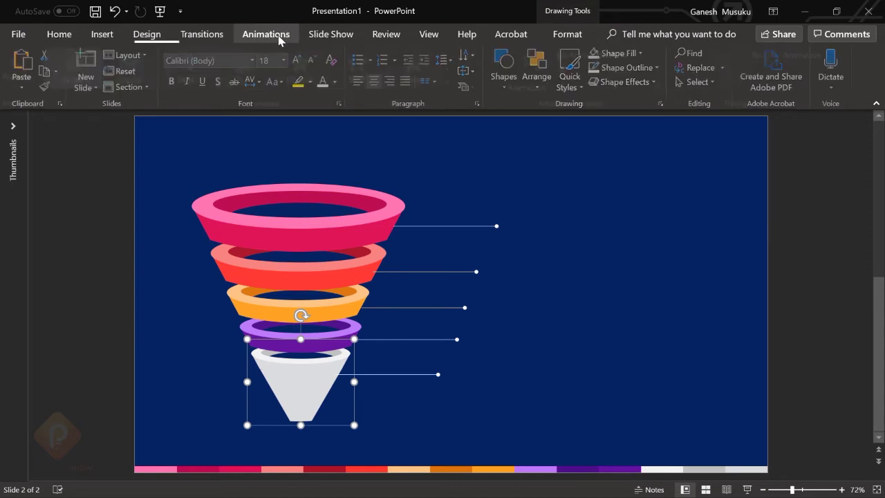
left_click(64, 35)
left_click(579, 257)
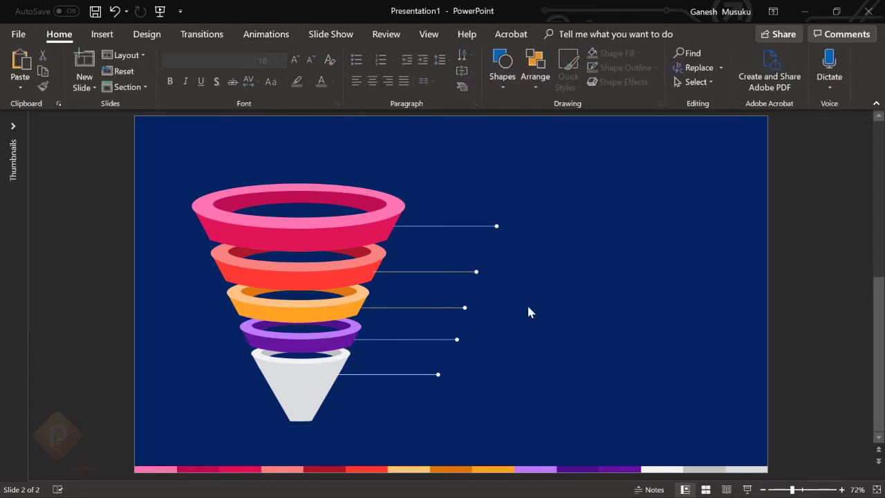
Copy the first Lorem Ipsum sentence from lipsum.com in Chrome and return to PowerPoint
key("alt+Tab")
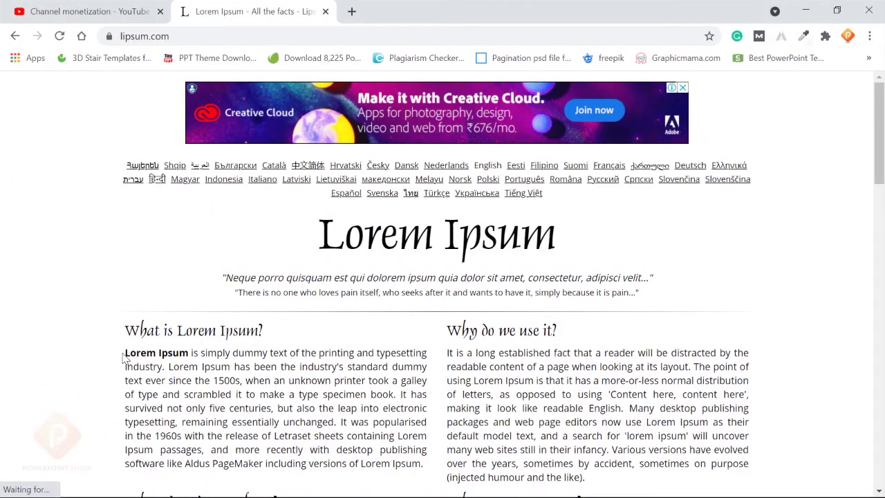
left_click_drag(127, 355, 159, 366)
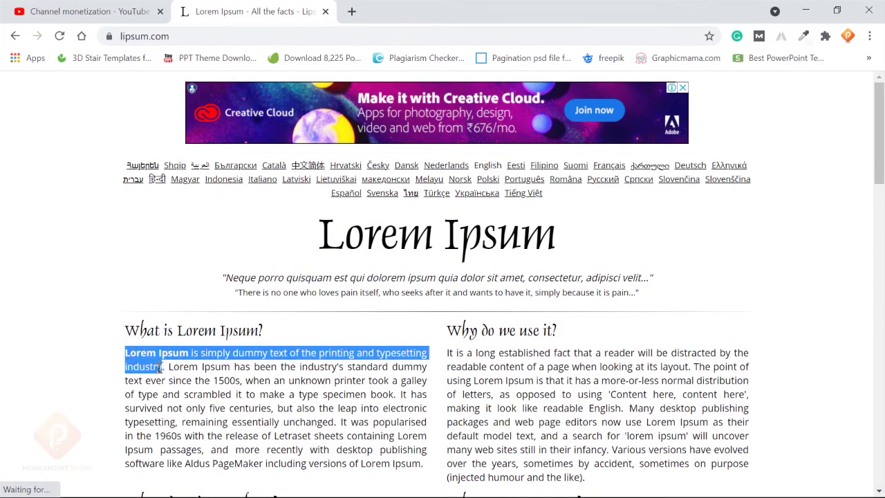
right_click(161, 366)
left_click(199, 377)
key("alt+Tab")
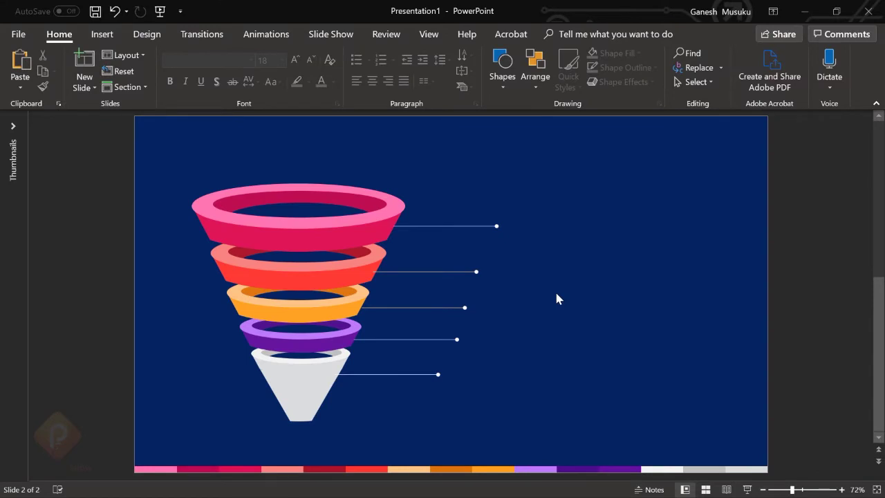
Paste the sentence as a narrow, unbolded label and place copies beside the lower connector lines
key("ctrl+v")
mouse_move(609, 290)
left_mouse_down()
mouse_move(498, 291)
mouse_move(721, 234)
mouse_move(710, 222)
mouse_move(674, 304)
mouse_move(654, 289)
mouse_move(647, 325)
left_mouse_up()
left_click(168, 81)
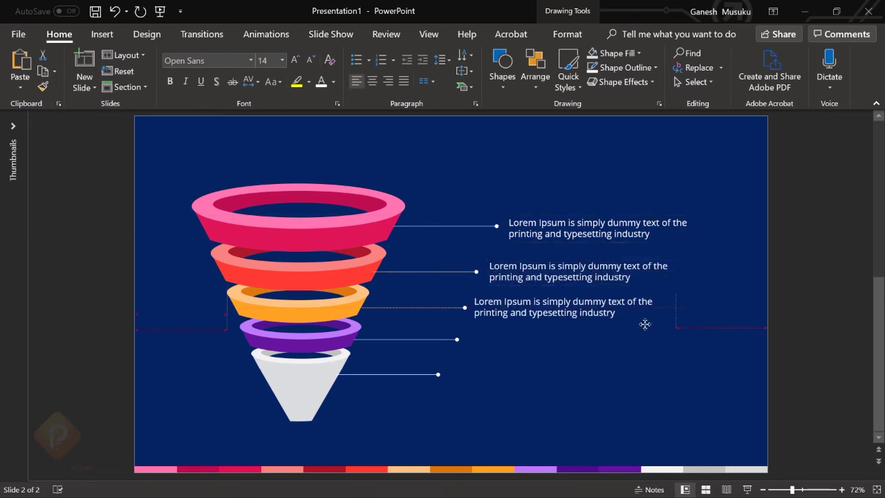
left_click_drag(647, 317, 640, 393)
left_click(640, 356)
left_click(415, 374)
Line the label copies up with the ends of their connector lines
left_click(435, 307, "shift")
left_click(449, 271, "shift")
left_click(449, 226, "shift")
left_click(535, 69)
left_click(719, 254)
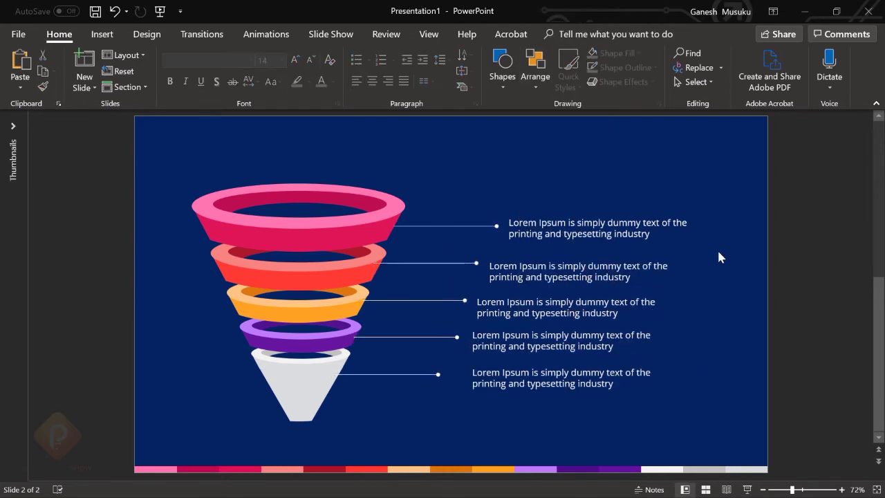
left_click_drag(569, 285, 570, 278)
left_click(566, 319)
left_click_drag(569, 321, 562, 338)
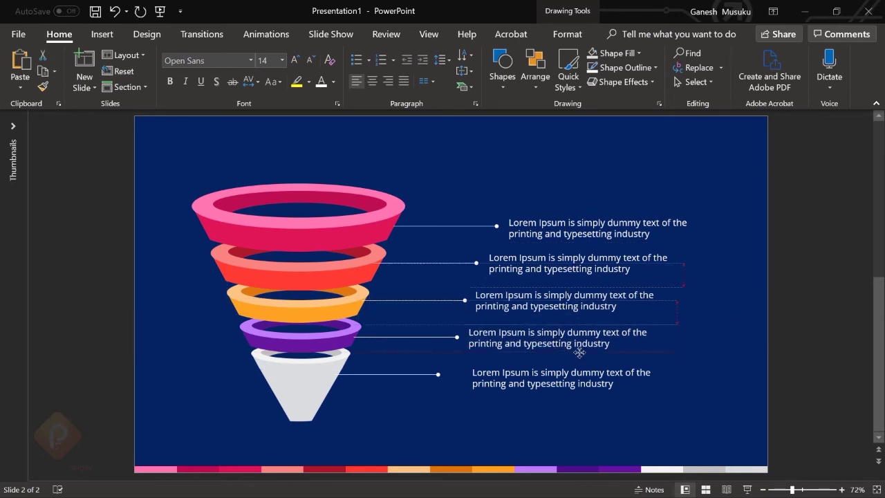
left_click_drag(594, 392, 577, 389)
Select the stacked labels and bring up the Arrange options to align them
left_click(525, 337, "shift")
left_click(539, 301, "shift")
left_click(553, 263, "shift")
left_click(567, 228, "shift")
left_click(535, 65)
key("Escape")
Make the text of all the labels light grey
left_click(705, 355)
left_click(594, 228)
left_click(581, 265, "shift")
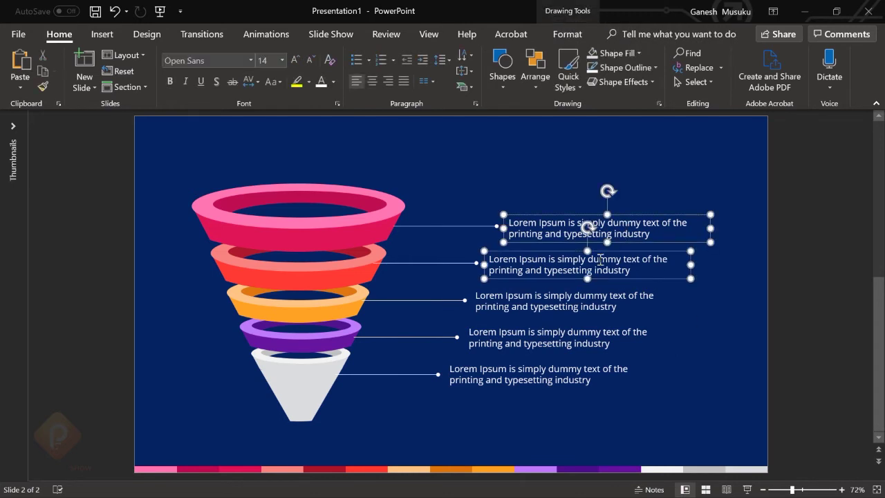
left_click(567, 301, "shift")
left_click(553, 338, "shift")
left_click(560, 377, "shift")
left_click(333, 82)
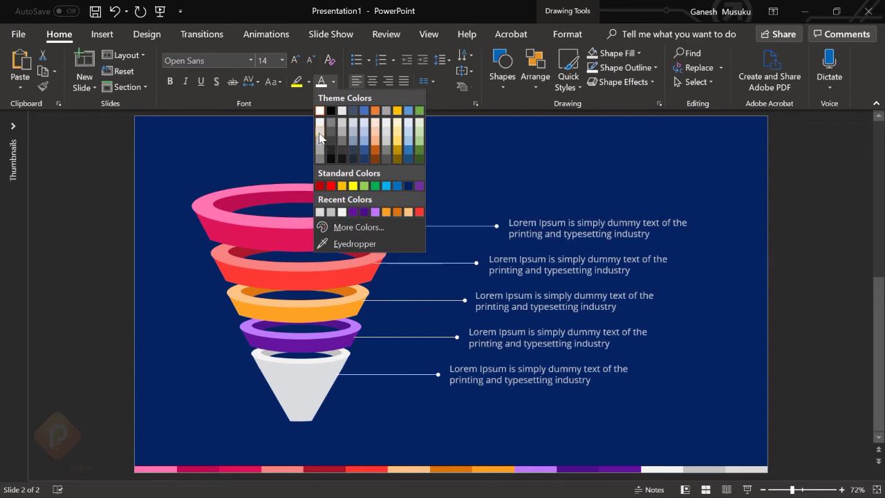
left_click(320, 131)
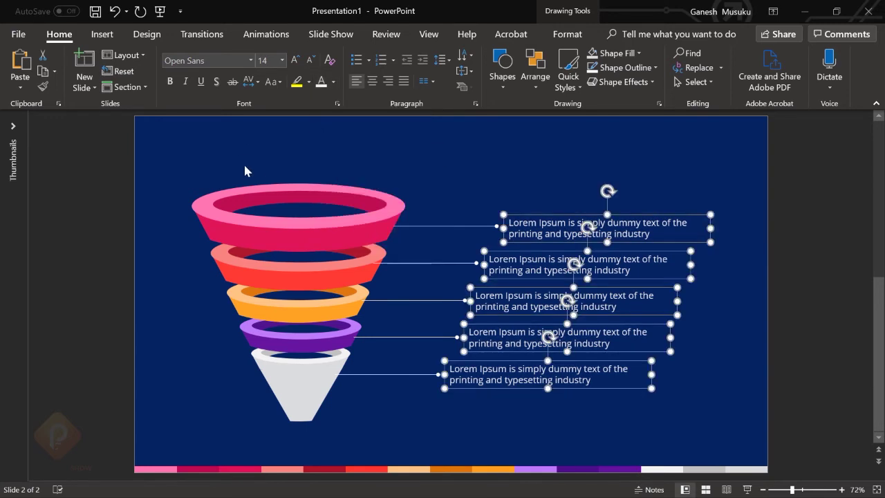
left_click(191, 178)
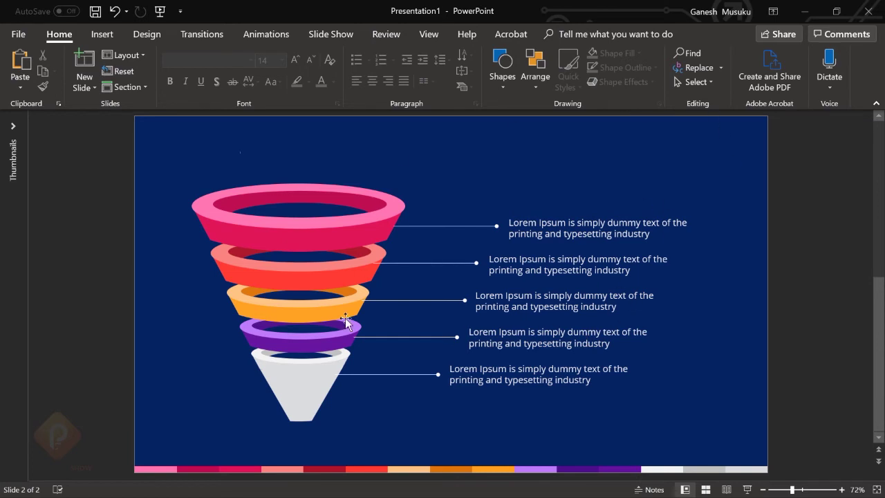
left_click(282, 394)
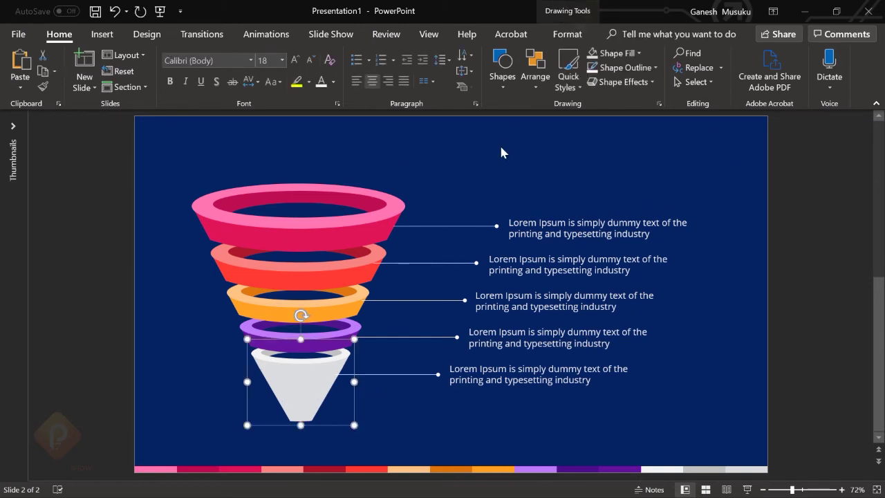
Give the white cone a Fly In From Top, starting After Previous, lasting 0.75 seconds
left_click(273, 36)
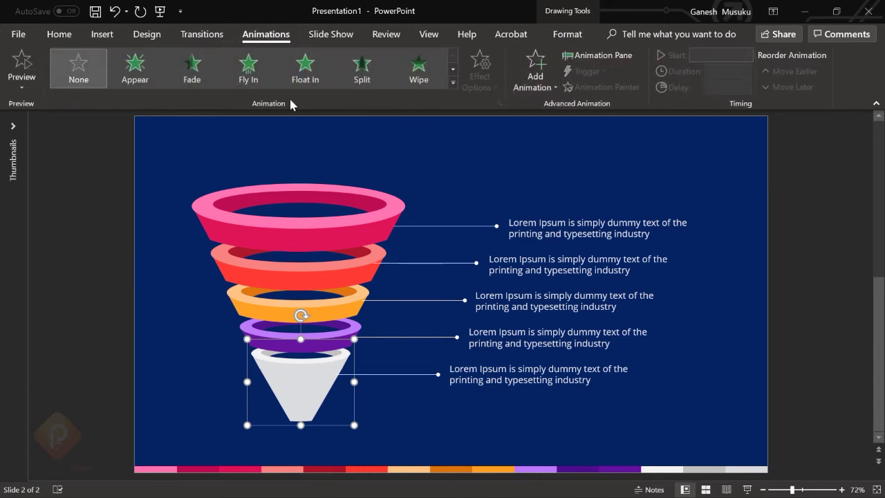
left_click(253, 83)
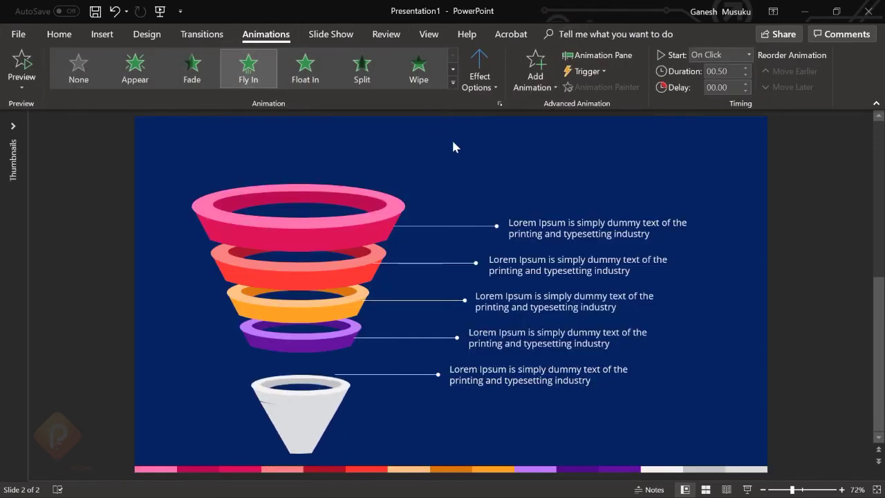
left_click(484, 90)
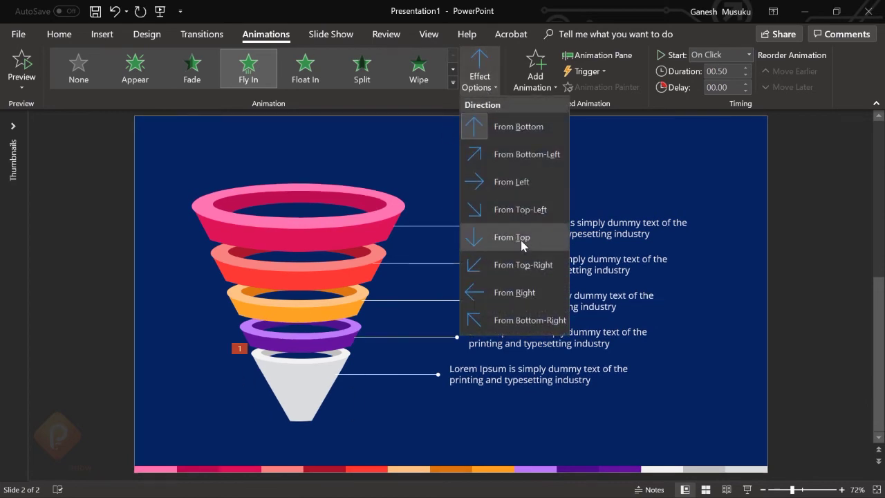
left_click(470, 235)
left_click(598, 55)
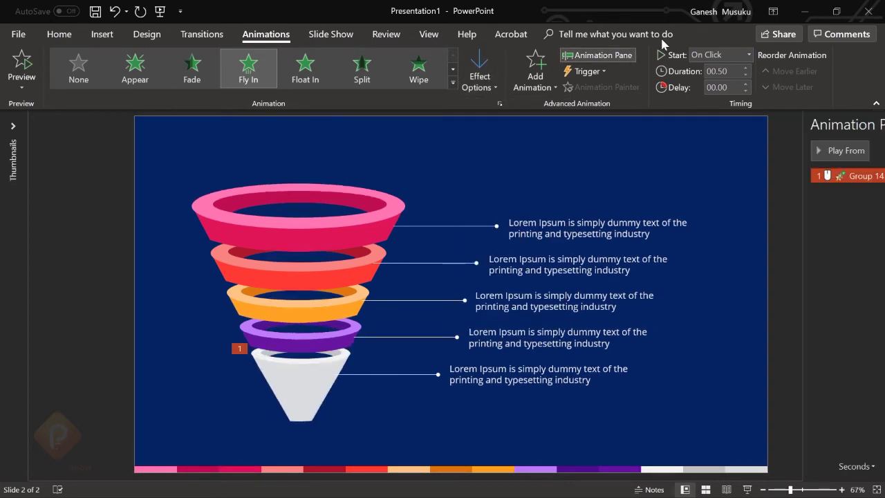
left_click(748, 55)
left_click(726, 95)
left_click(745, 68)
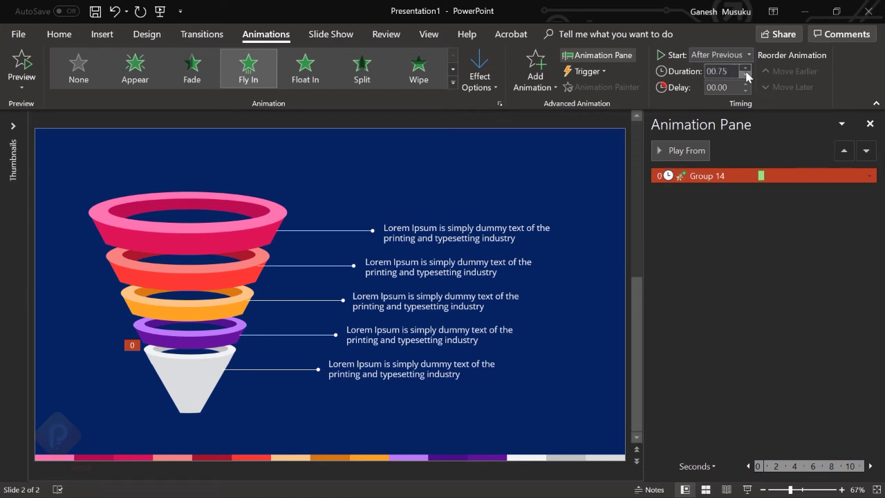
left_click(868, 175)
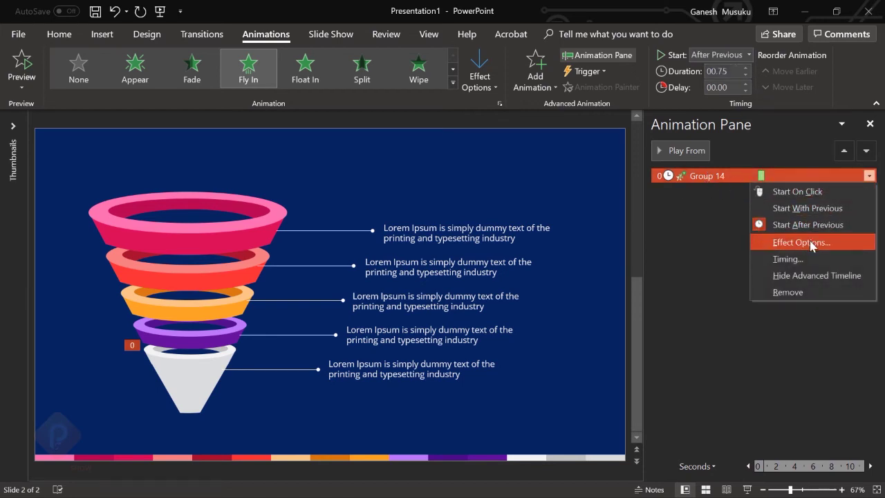
Set the cone's Fly In effect to a 0.14 sec smooth start and 0.3 sec bounce end
left_click(802, 242)
left_click_drag(408, 244, 425, 244)
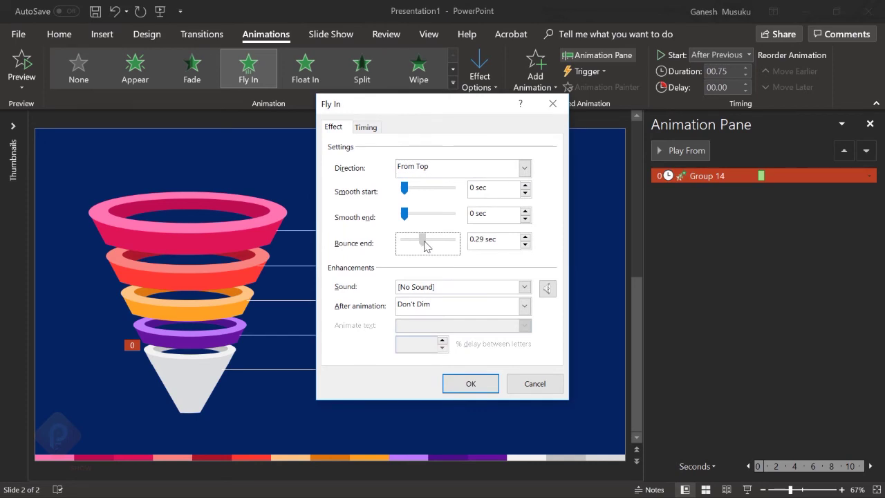
left_click_drag(406, 191, 415, 192)
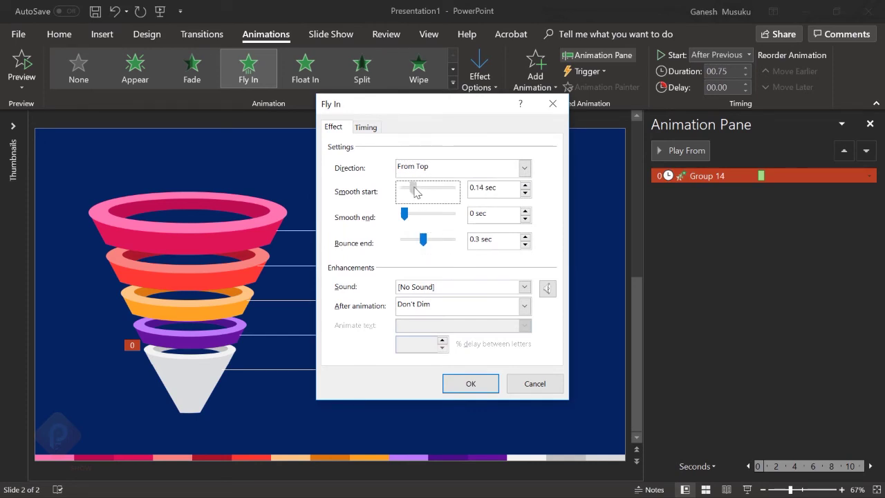
left_click(469, 384)
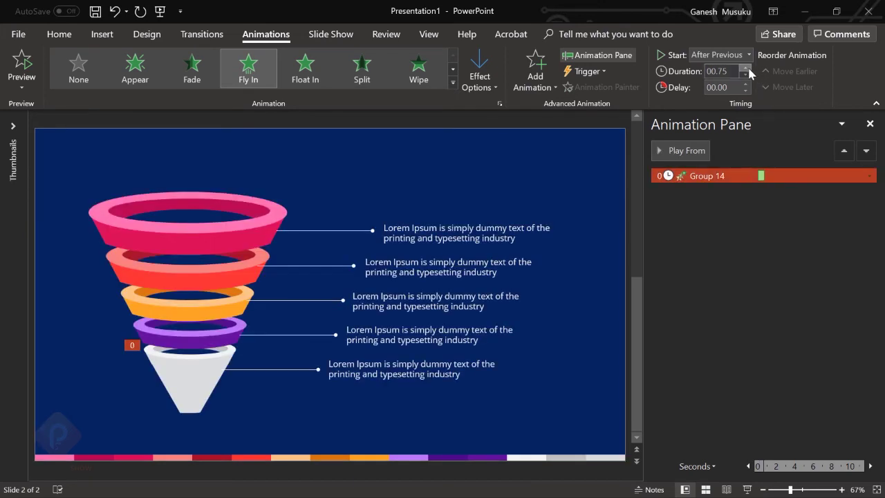
Copy the cone's fly-in to the purple ring, starting With Previous at a 0.25-second delay
left_click(213, 370)
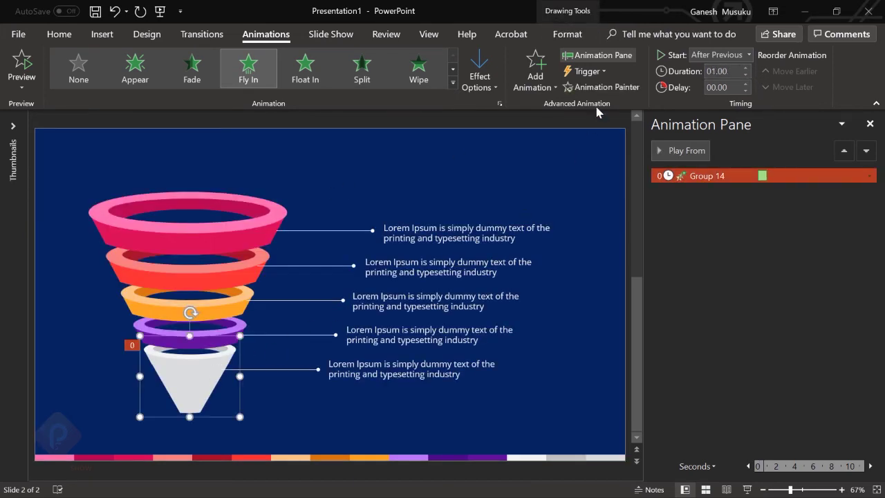
left_click(581, 87)
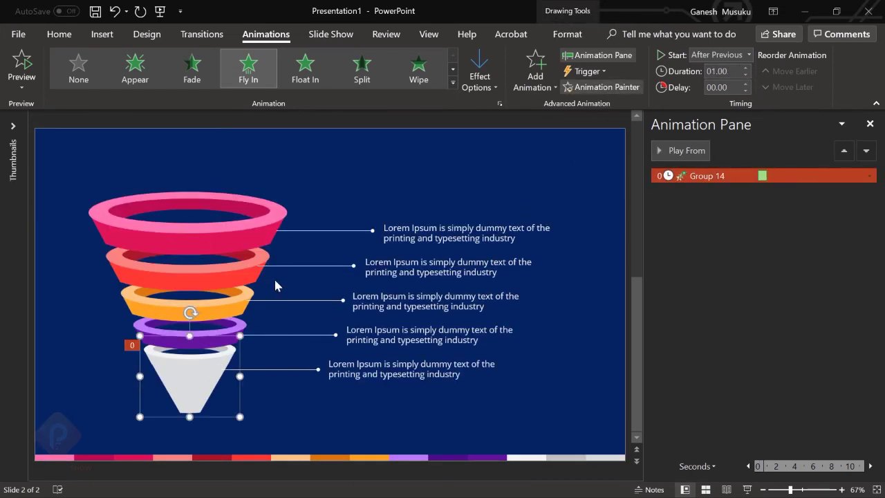
left_click(243, 327)
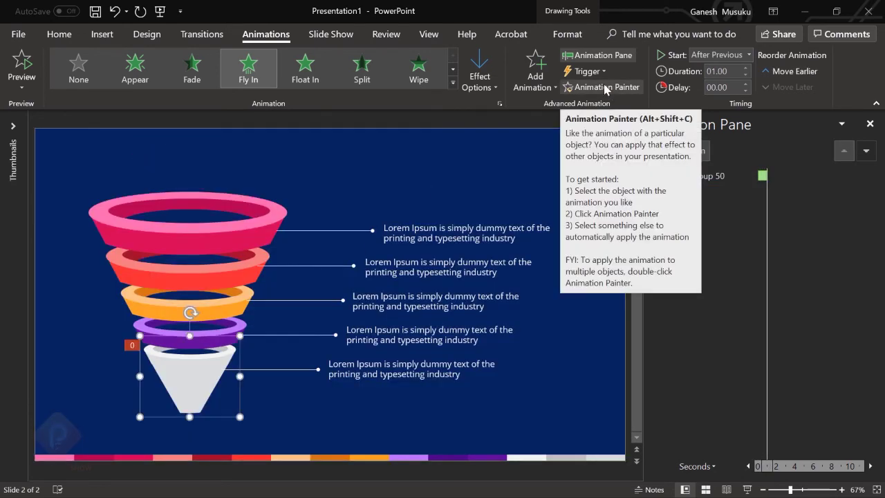
left_click(748, 55)
left_click(719, 81)
left_click(745, 84)
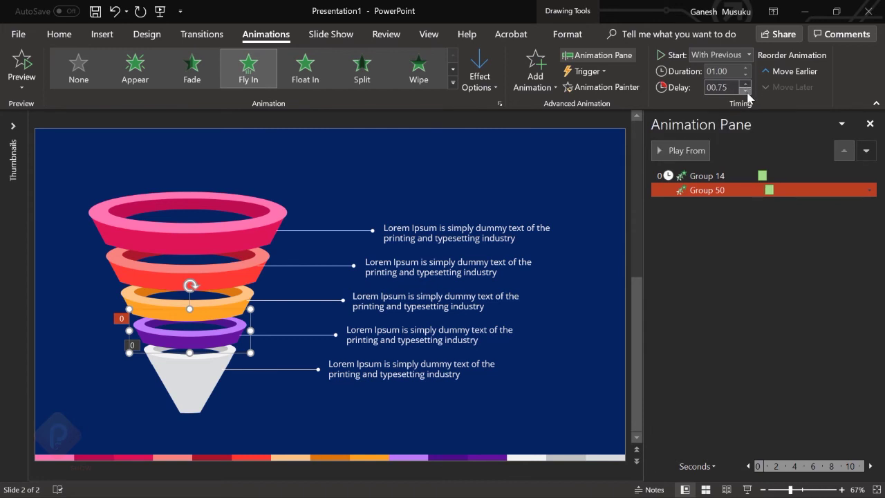
Paint the fly-in onto the orange, coral and top rings, raising delays so the top ring arrives at 3.00 seconds
left_click(588, 87)
left_click(243, 293)
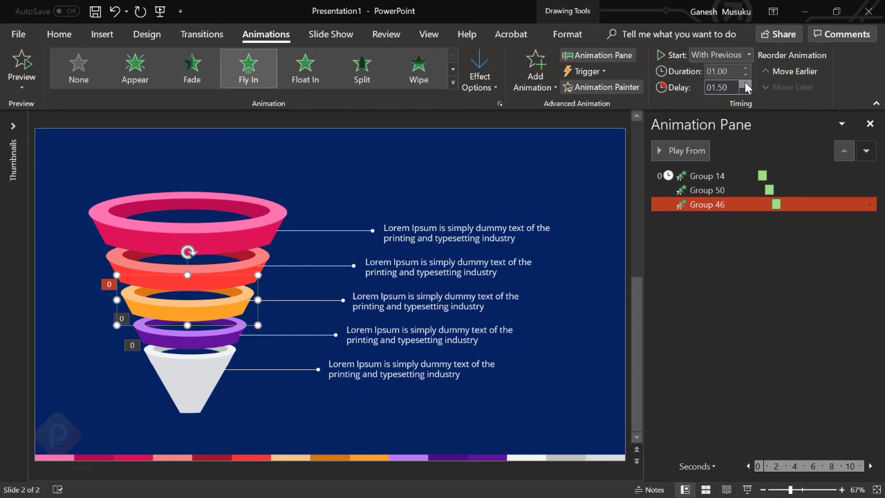
left_click(239, 273)
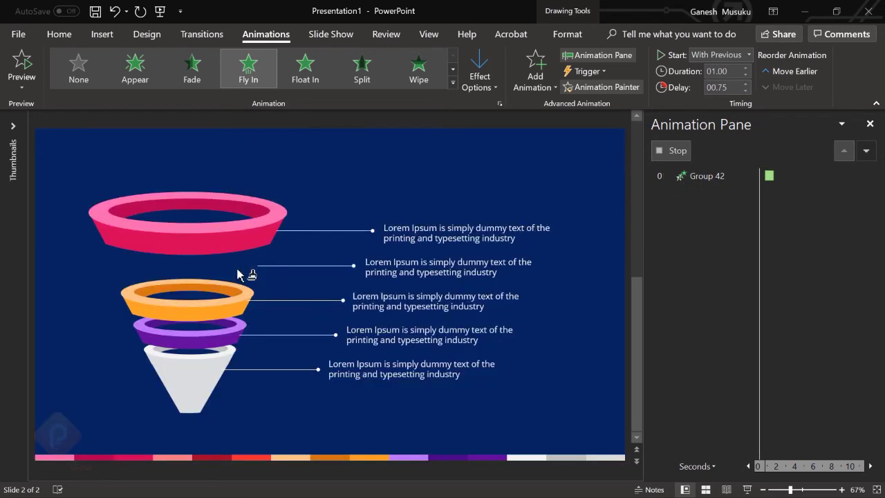
left_click(747, 84)
left_click(746, 84)
left_click(747, 84)
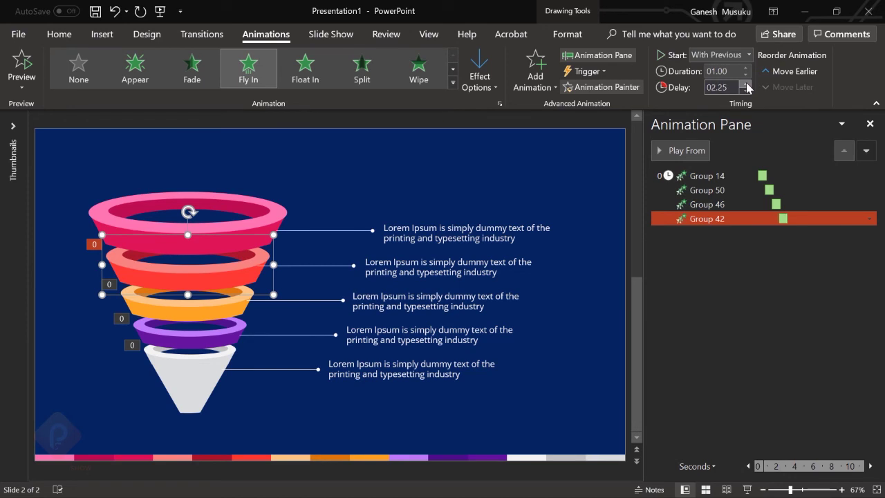
left_click(282, 220)
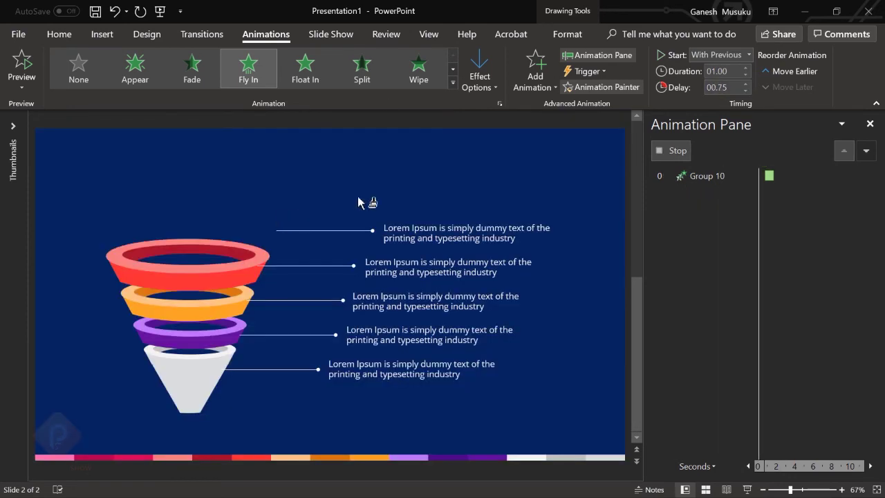
left_click(746, 84)
left_click(746, 84)
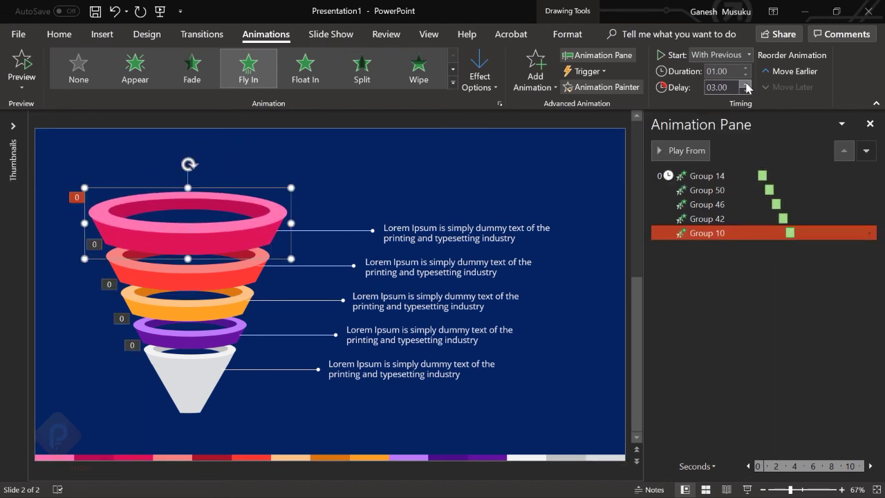
left_click(579, 400)
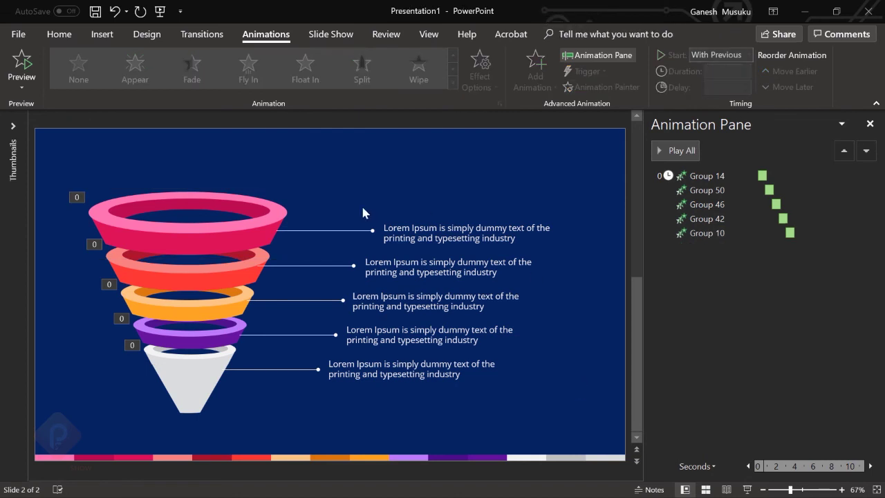
Give the top connector a Wipe From Left, After Previous, lasting 0.75 seconds
left_click(334, 230)
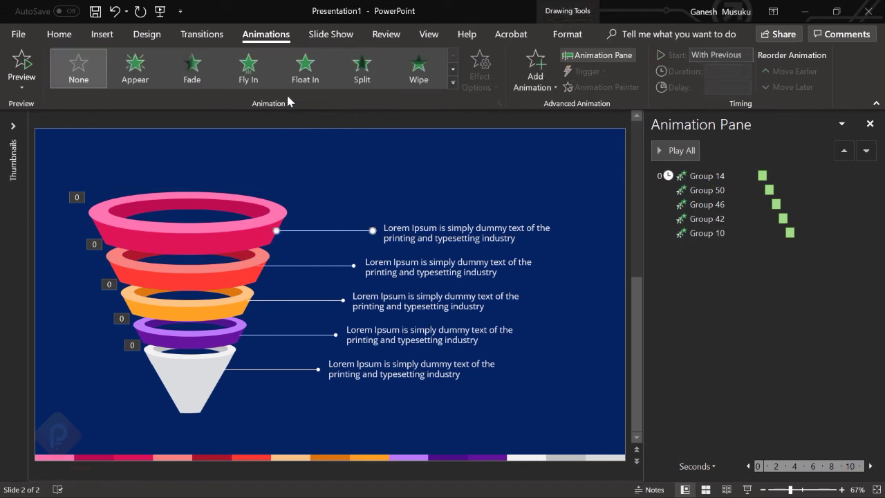
left_click(418, 71)
left_click(479, 76)
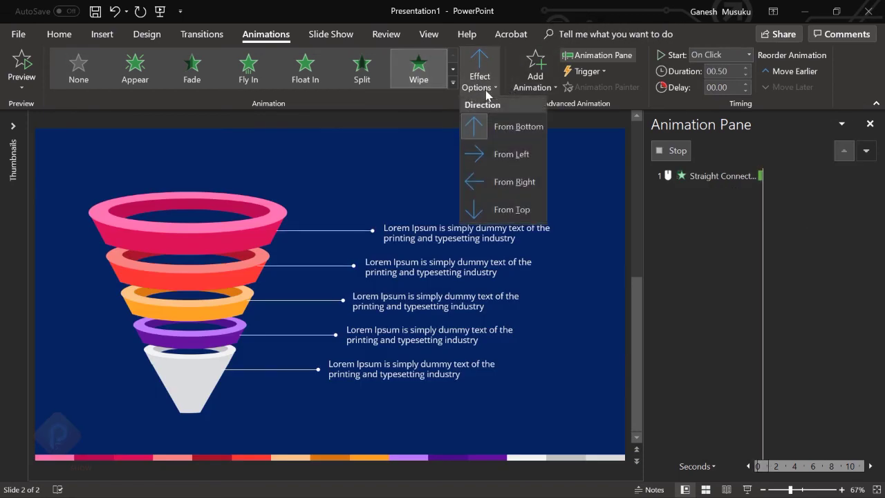
left_click(514, 155)
left_click(748, 55)
left_click(719, 87)
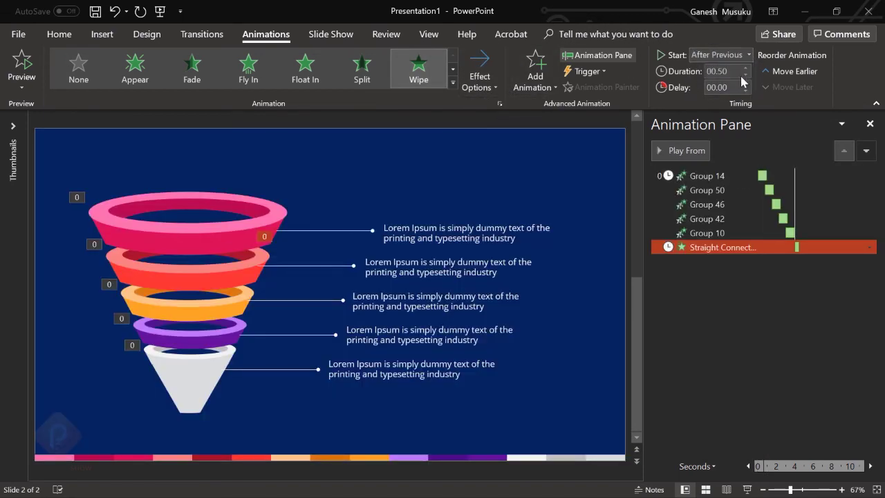
left_click(745, 68)
Fade in the top label After Previous, and paint the connector's wipe onto the second connector
left_click(429, 227)
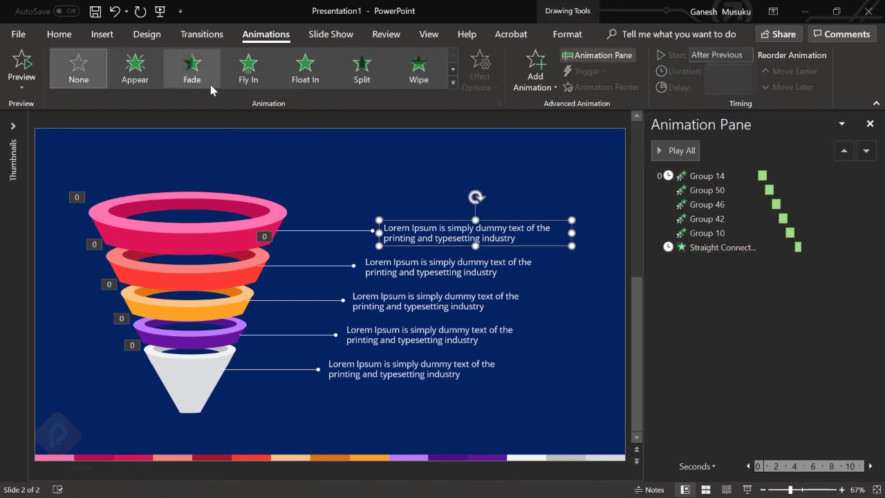
left_click(191, 73)
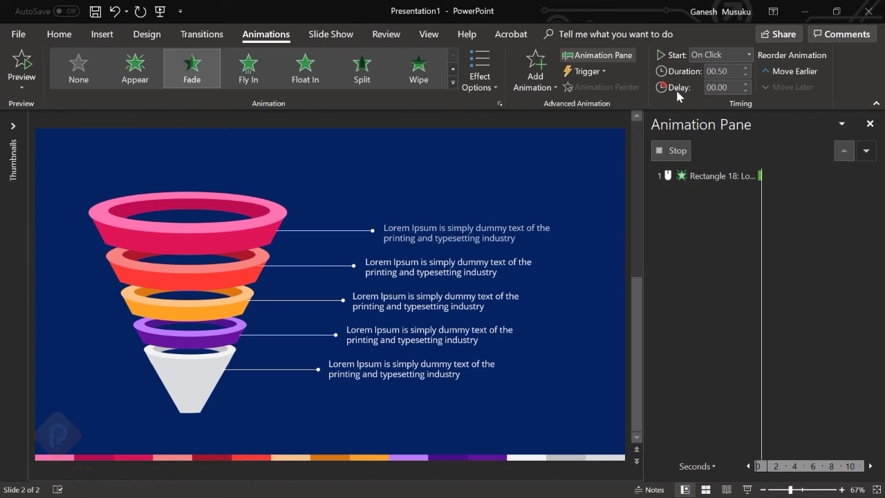
left_click(748, 55)
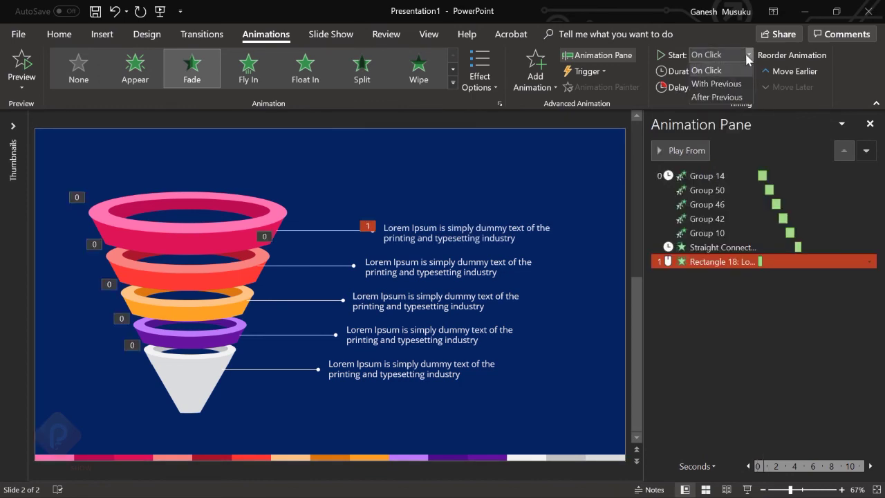
left_click(737, 97)
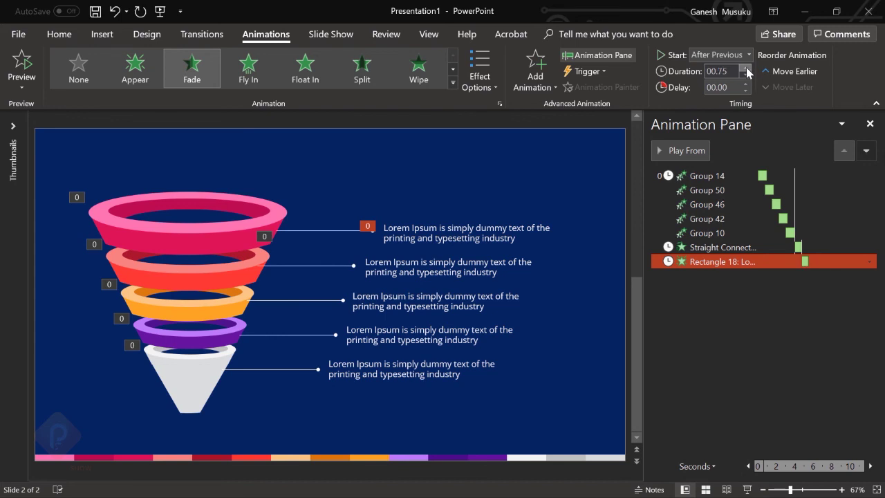
left_click(312, 231)
left_click(607, 87)
left_click(324, 263)
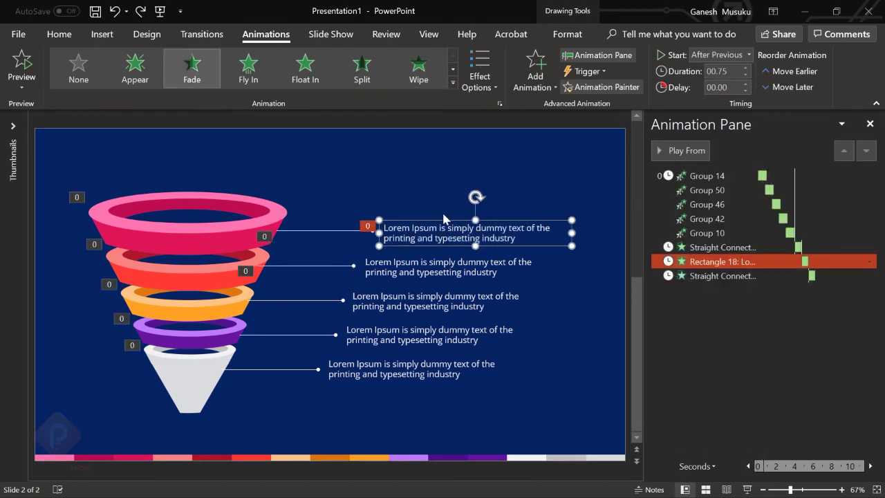
Copy the top label's fade onto the second label
left_click(430, 233)
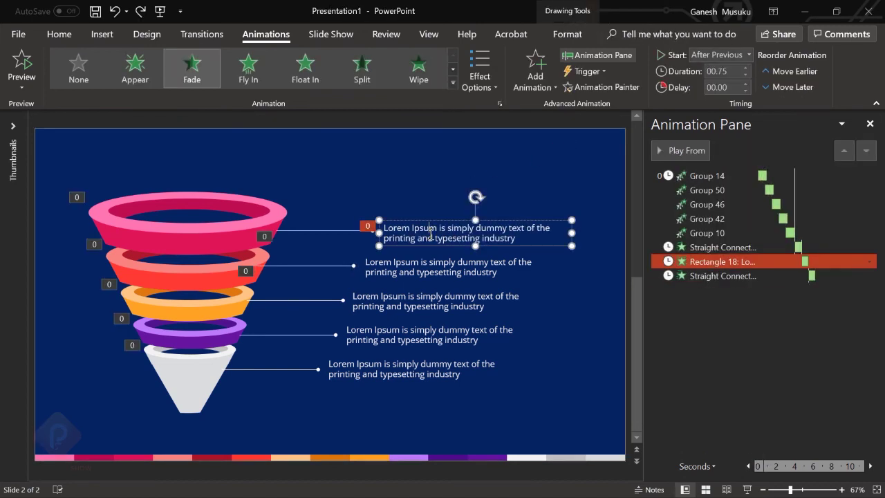
left_click(333, 231)
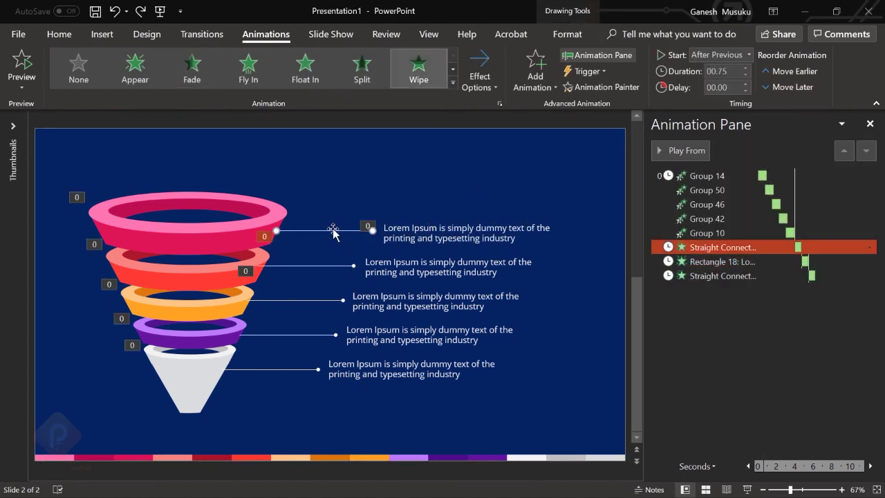
left_click(331, 266)
left_click(362, 269)
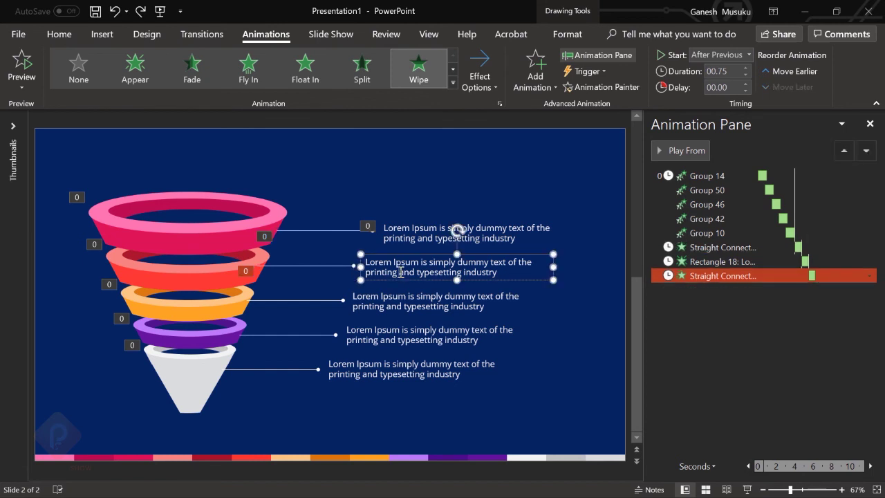
left_click(422, 235)
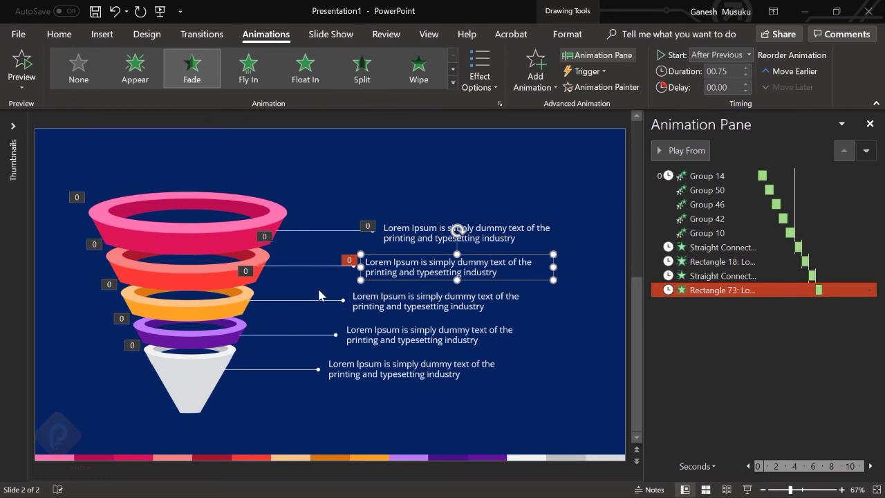
left_click(313, 267)
left_click(418, 69)
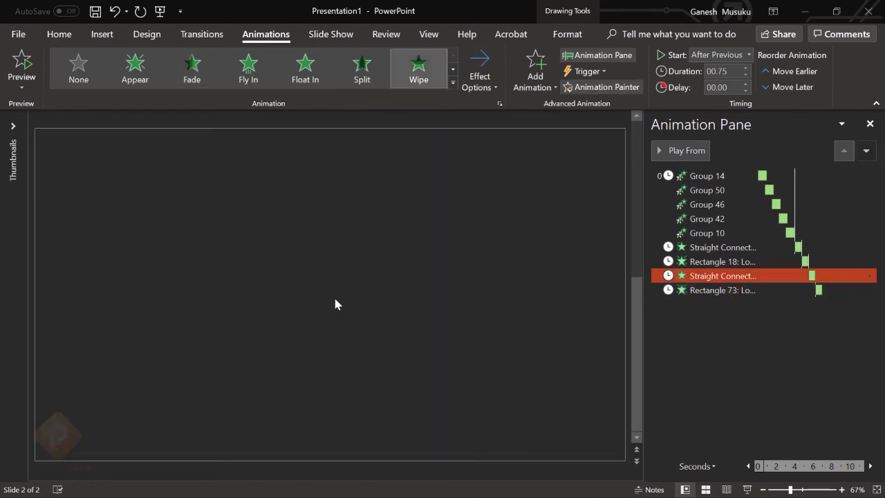
Paint the wipe onto the third and fourth connectors and the fade onto the third and fourth labels
left_click(456, 261)
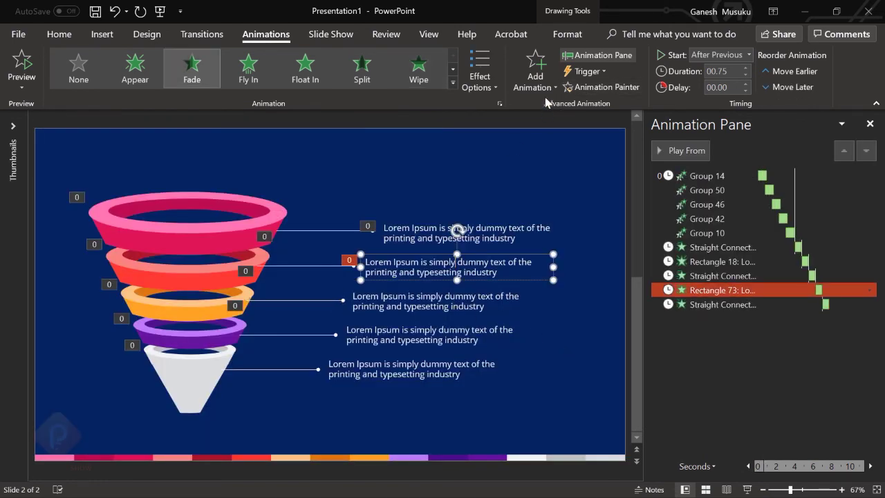
left_click(603, 86)
left_click(508, 300)
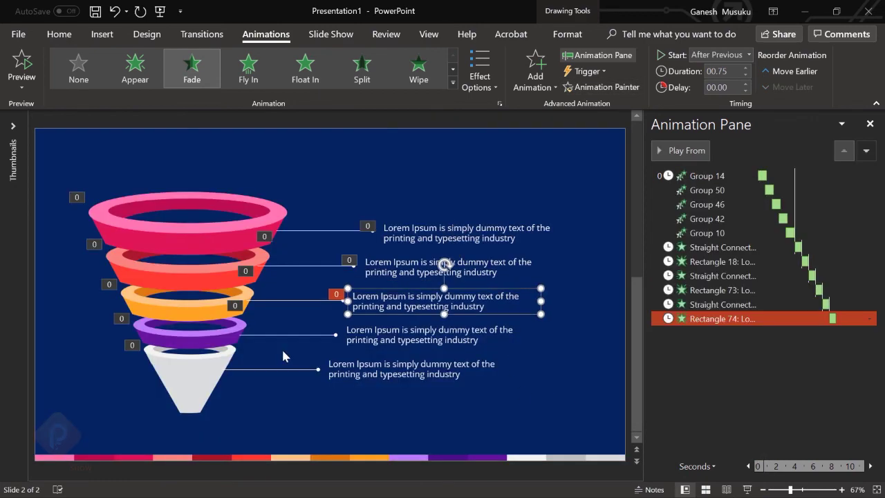
left_click(285, 302)
left_click(603, 87)
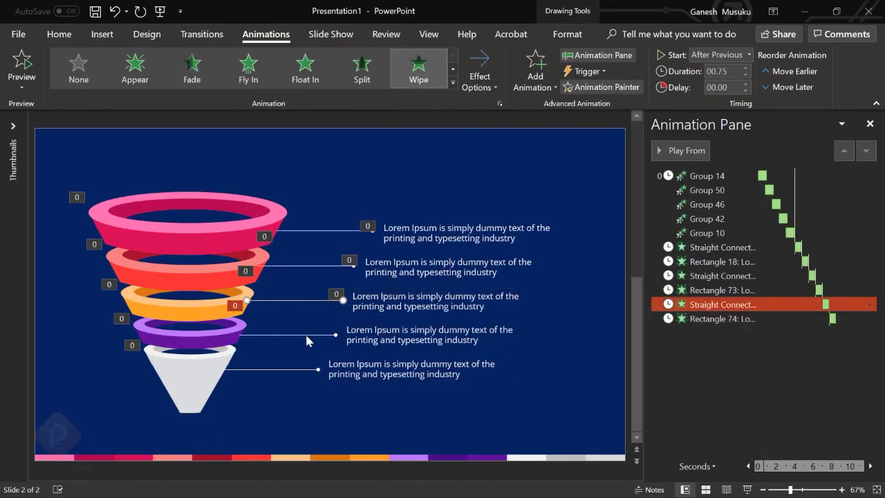
left_click(475, 297)
left_click(601, 88)
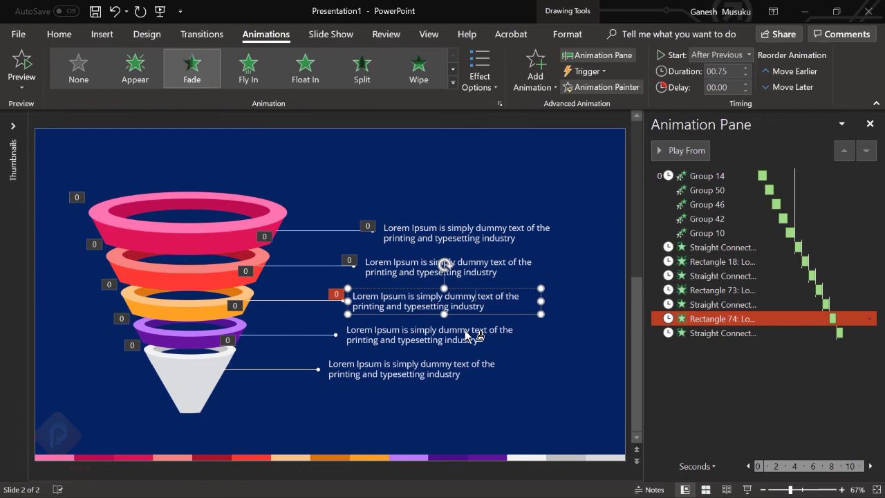
left_click(467, 336)
Give the fifth connector the wipe and the fifth label the fade, then close the Animation Pane
left_click(299, 334)
left_click(585, 90)
left_click(311, 372)
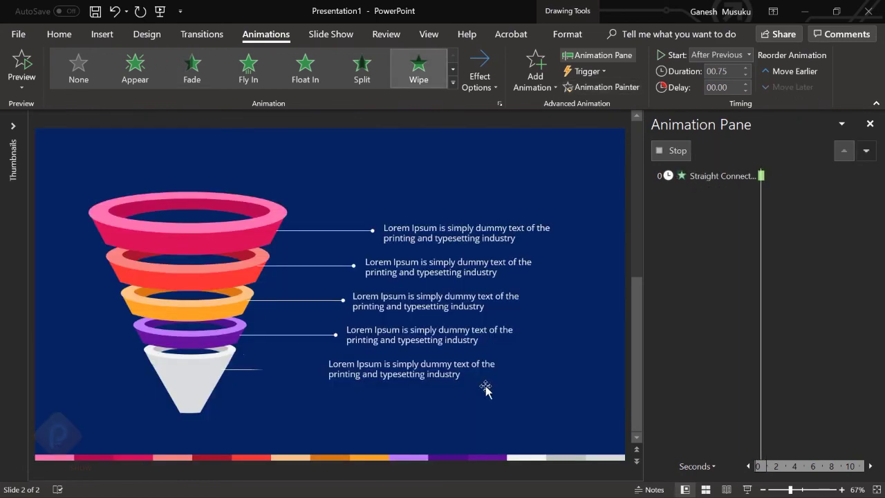
left_click(467, 336)
left_click(601, 88)
left_click(430, 374)
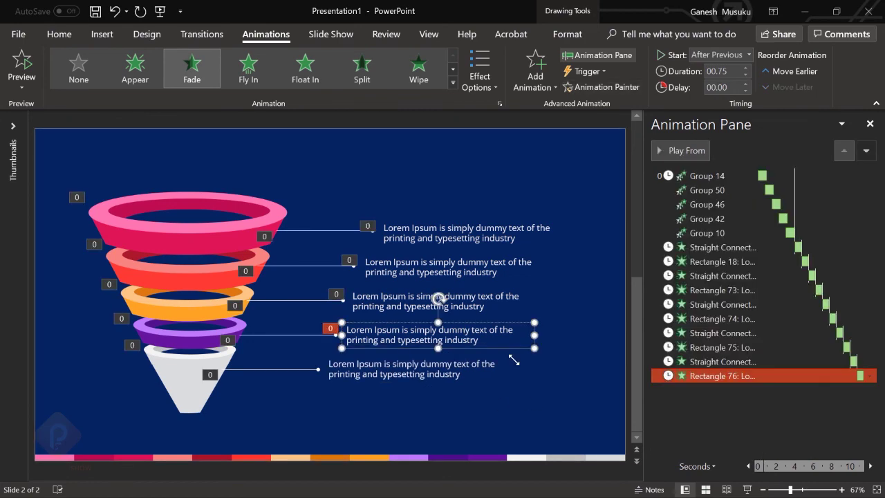
left_click(869, 124)
left_click(743, 448)
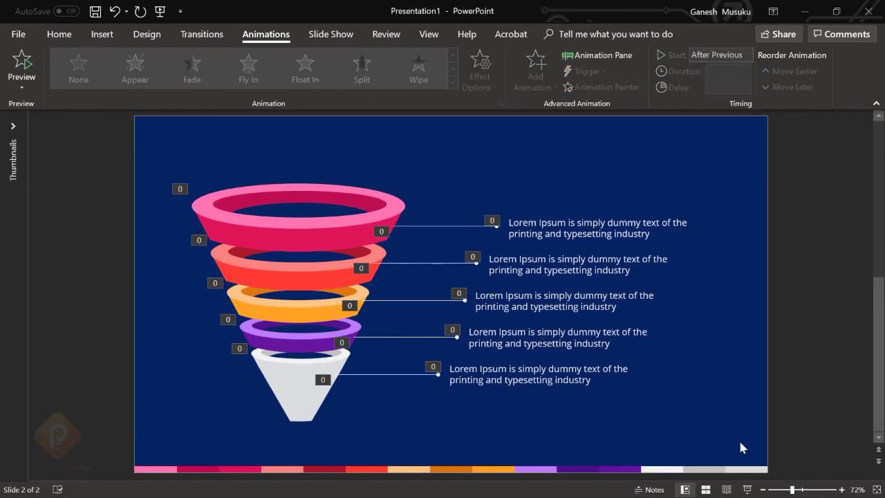
Run the slide show from the funnel slide using the status-bar Slide Show button
left_click(747, 489)
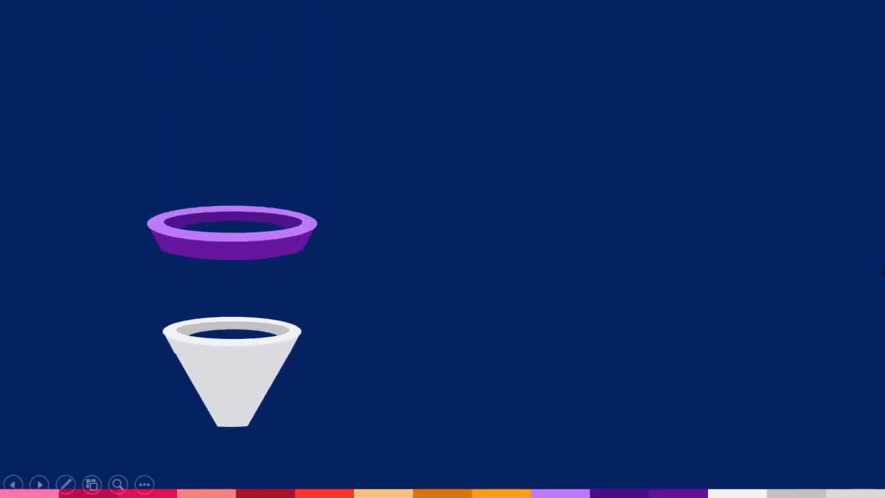